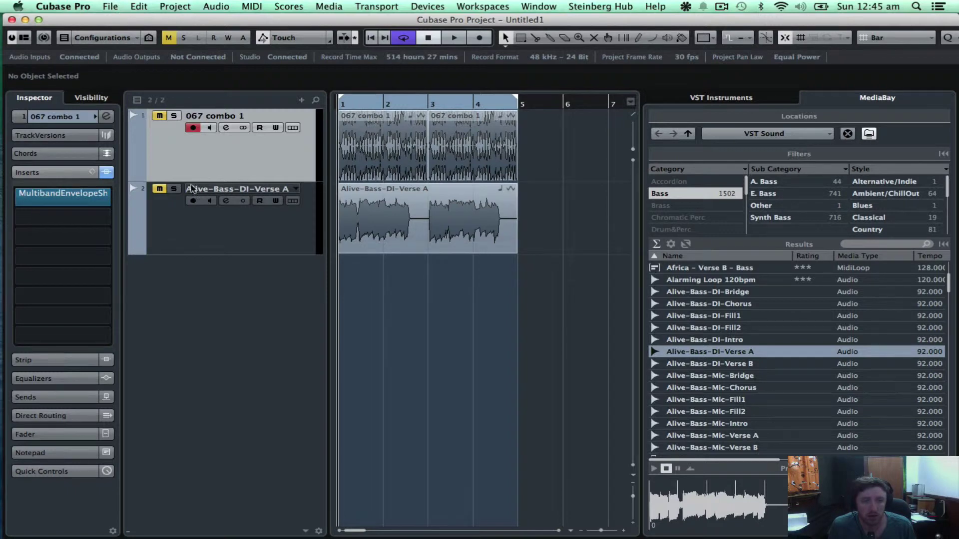
- Solo the 067 combo drum track, make its lane taller, and open its MultibandEnvelopeShaper insert
{"action": "left_click", "coordinate": [410, 149]}
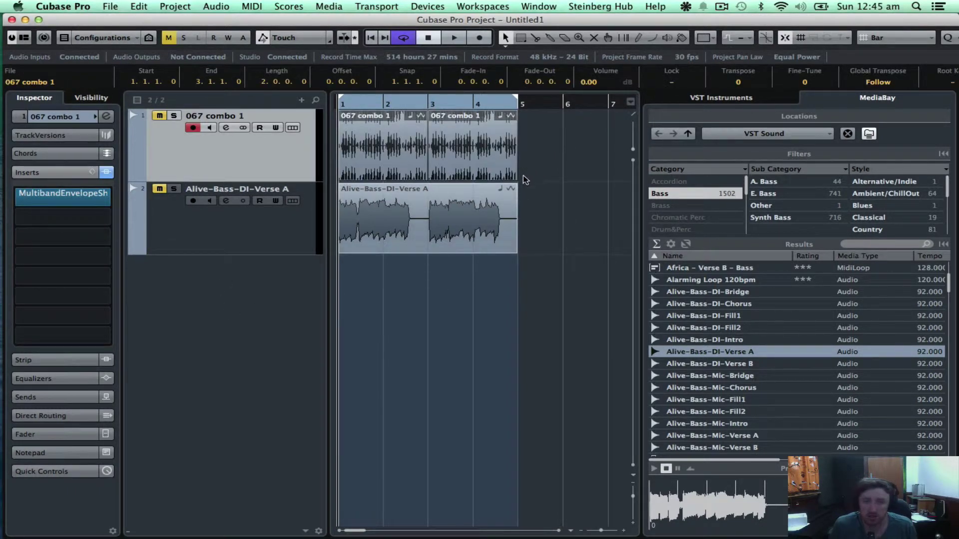
{"action": "left_click", "coordinate": [173, 116]}
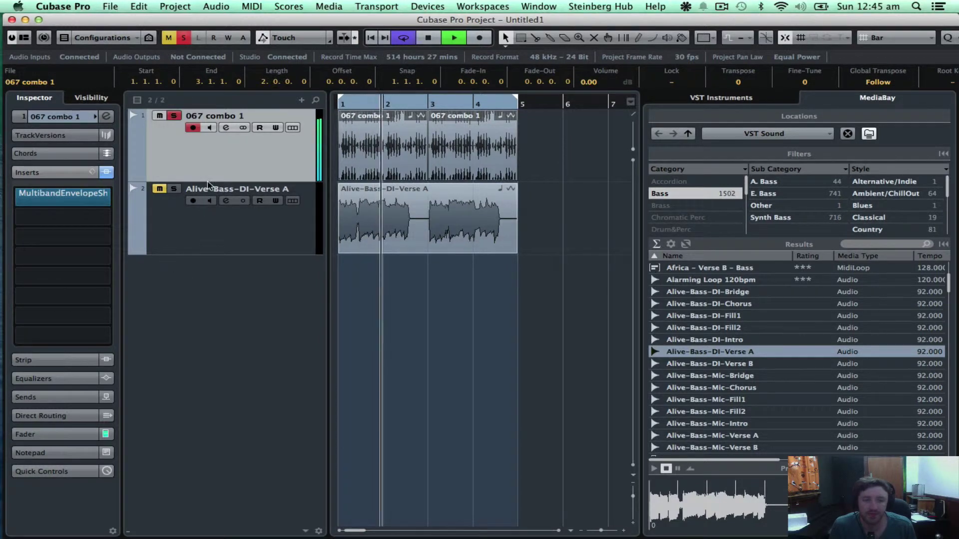
{"action": "left_click_drag", "start_coordinate": [208, 183], "coordinate": [215, 243]}
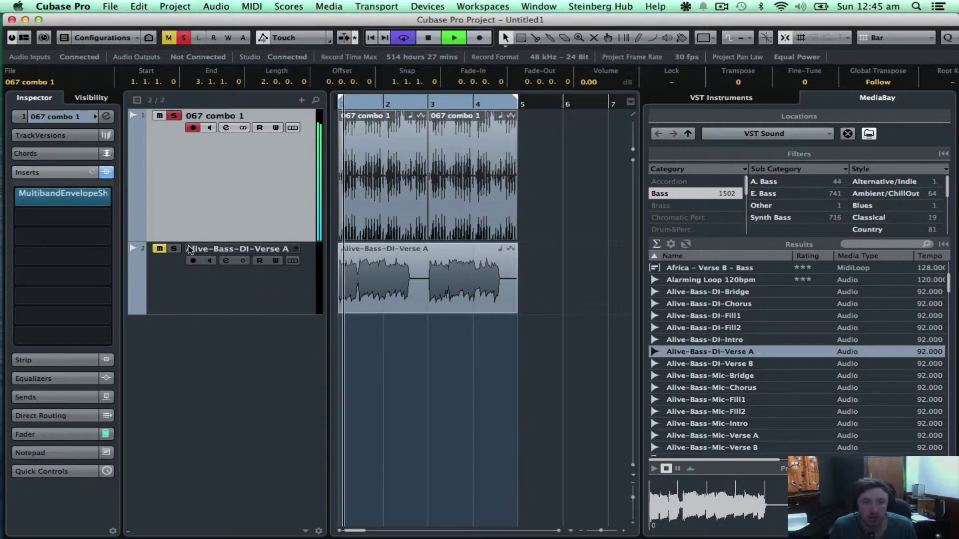
{"action": "left_click", "coordinate": [83, 197]}
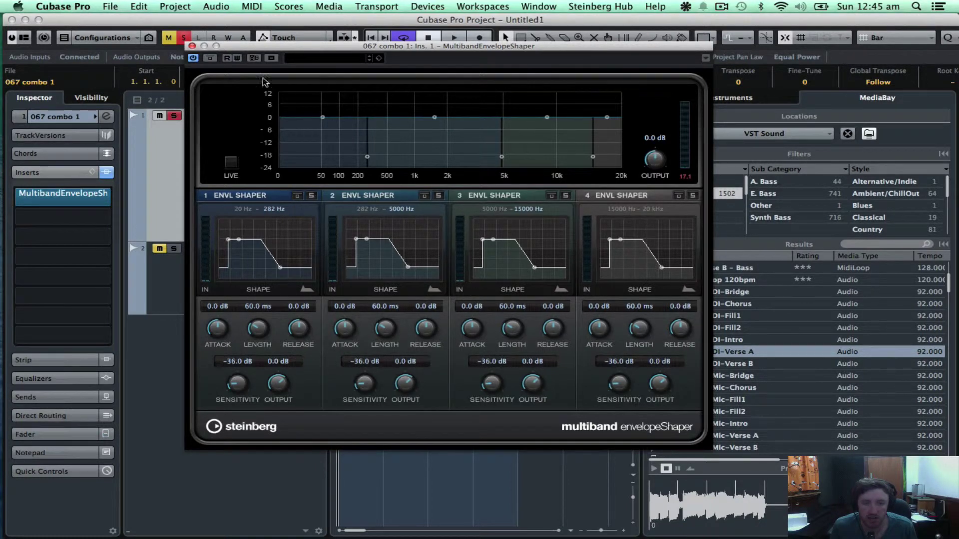
- During playback, boost band 3's attack to 9.6 dB and A/B it against bypass
{"action": "key", "text": "space"}
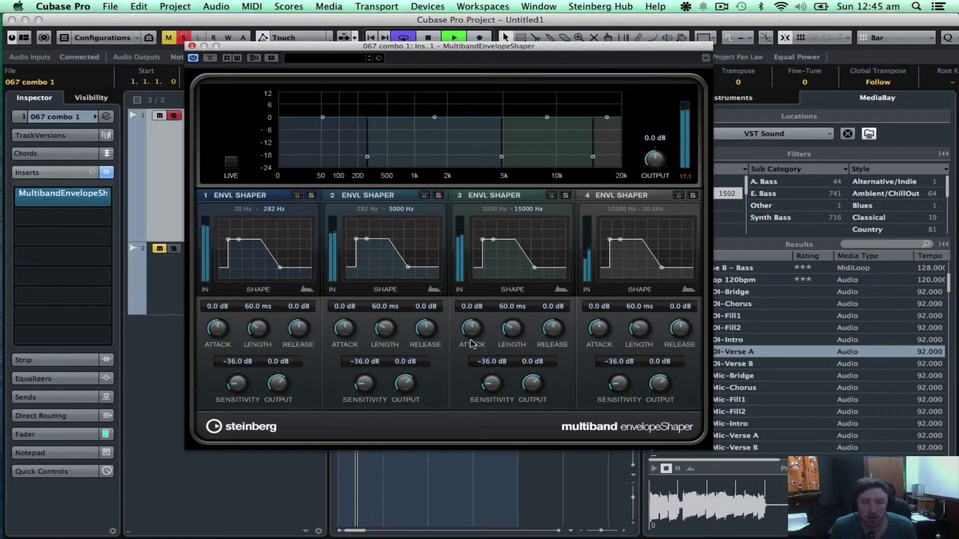
{"action": "left_click_drag", "start_coordinate": [473, 344], "coordinate": [470, 298]}
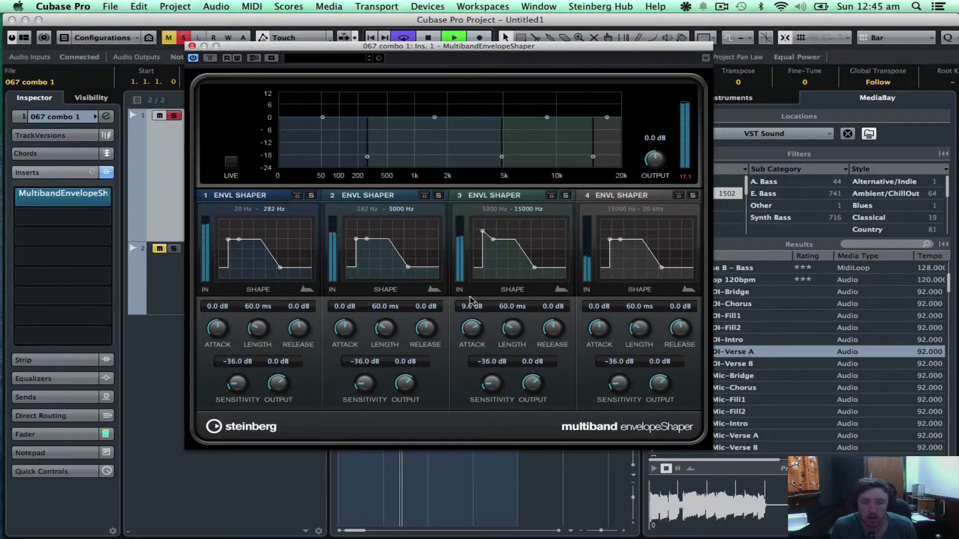
{"action": "left_click", "coordinate": [210, 59]}
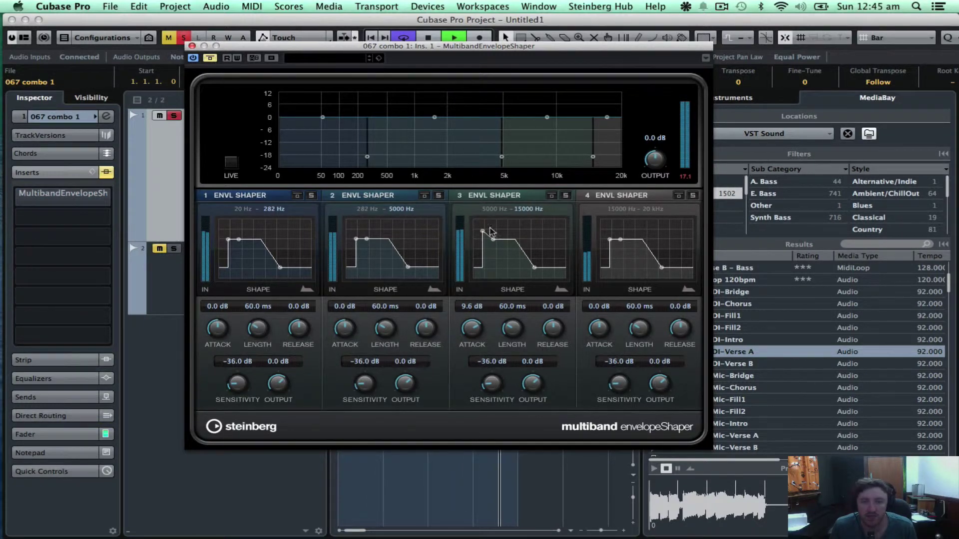
{"action": "left_click", "coordinate": [210, 59]}
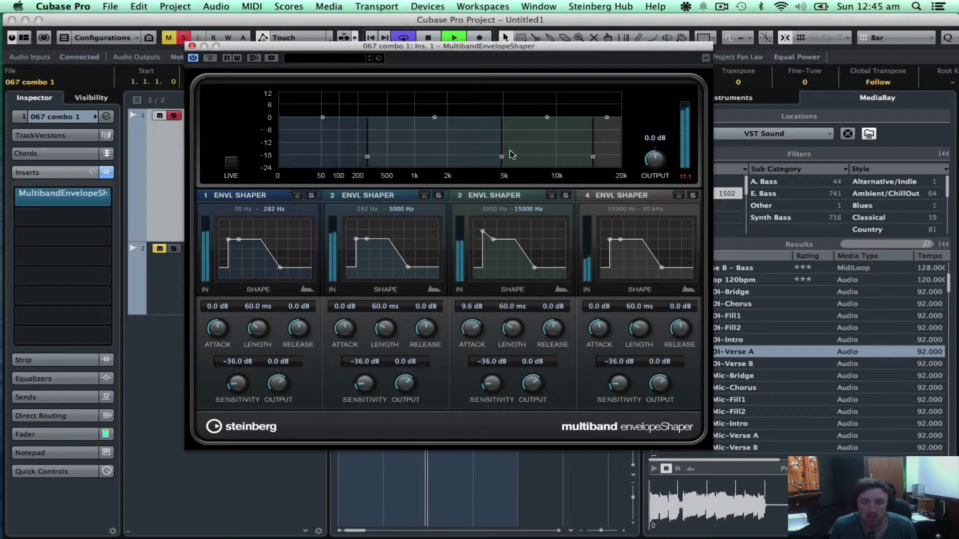
{"action": "key", "text": "space"}
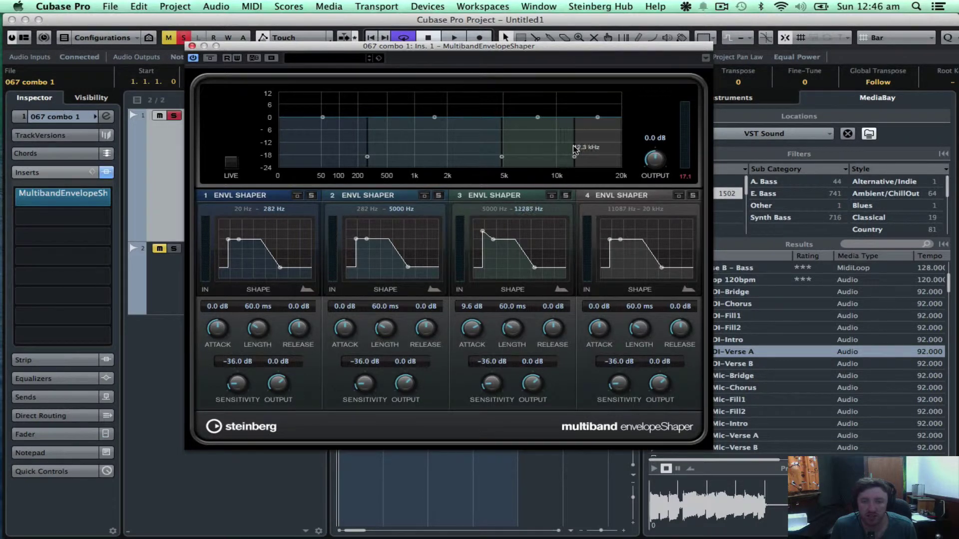
- Adjust the band 3/4 crossover so band 3 spans 3979–11675 Hz while playing back
{"action": "left_click_drag", "start_coordinate": [574, 149], "coordinate": [556, 150]}
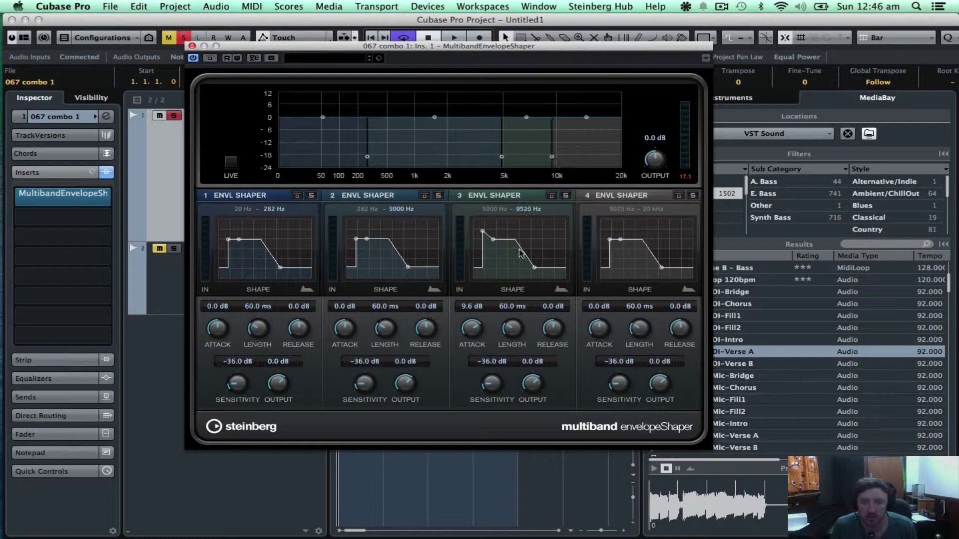
{"action": "key", "text": "space"}
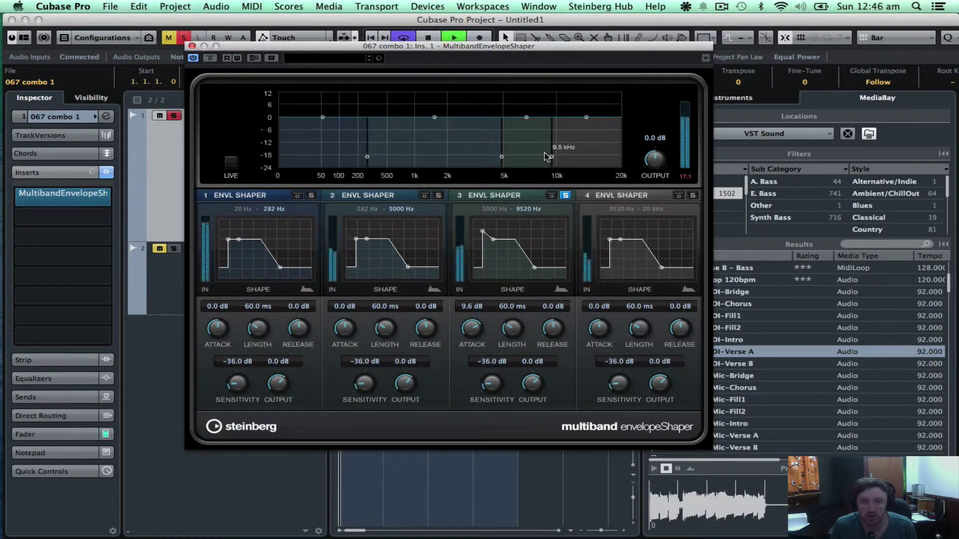
{"action": "mouse_move", "coordinate": [551, 149]}
{"action": "left_mouse_down"}
{"action": "mouse_move", "coordinate": [572, 146]}
{"action": "mouse_move", "coordinate": [539, 146]}
{"action": "mouse_move", "coordinate": [612, 146]}
{"action": "mouse_move", "coordinate": [375, 146]}
{"action": "mouse_move", "coordinate": [570, 146]}
{"action": "left_mouse_up"}
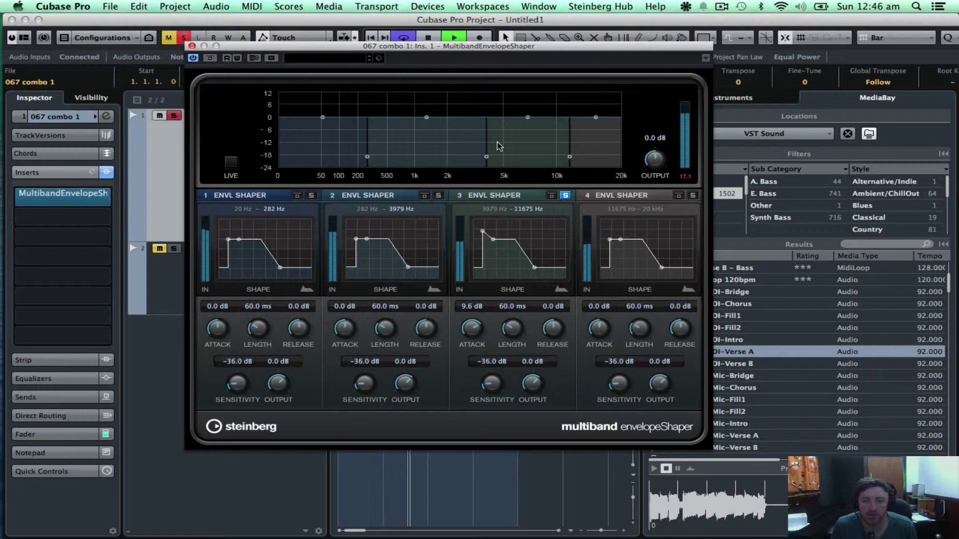
- Solo band 2, move it to 791–1575 Hz, raise its attack to 14.8 dB, and lower its sensitivity
{"action": "left_click", "coordinate": [475, 165]}
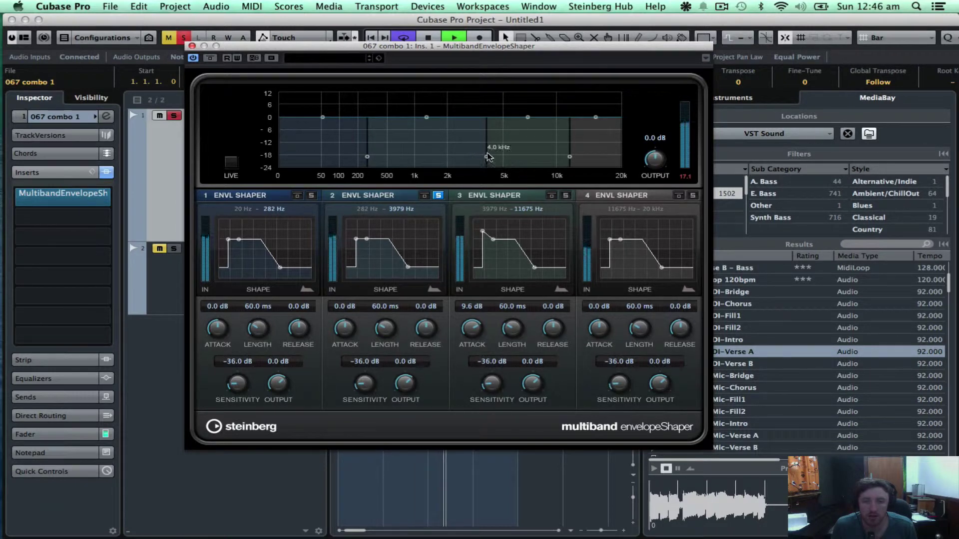
{"action": "left_click_drag", "start_coordinate": [486, 150], "coordinate": [433, 146]}
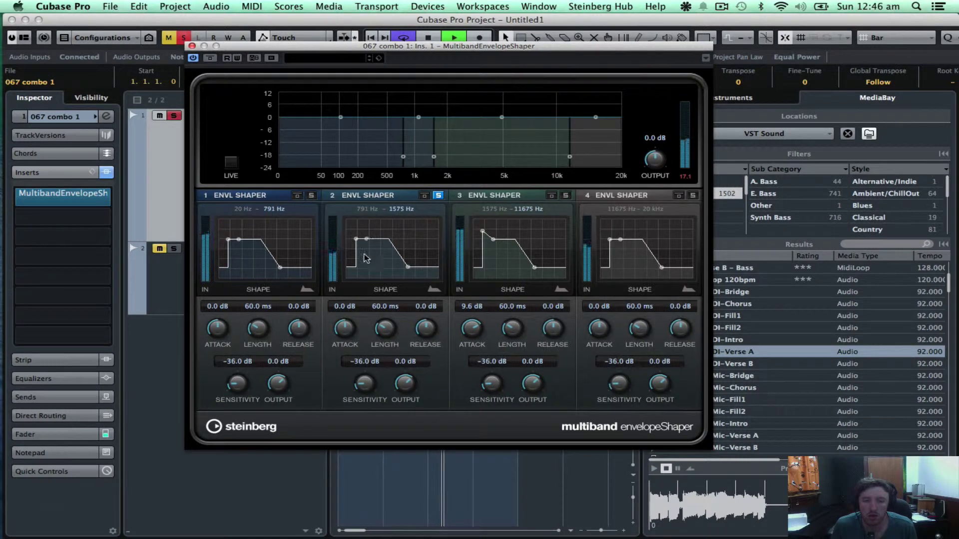
{"action": "left_click_drag", "start_coordinate": [349, 335], "coordinate": [337, 282]}
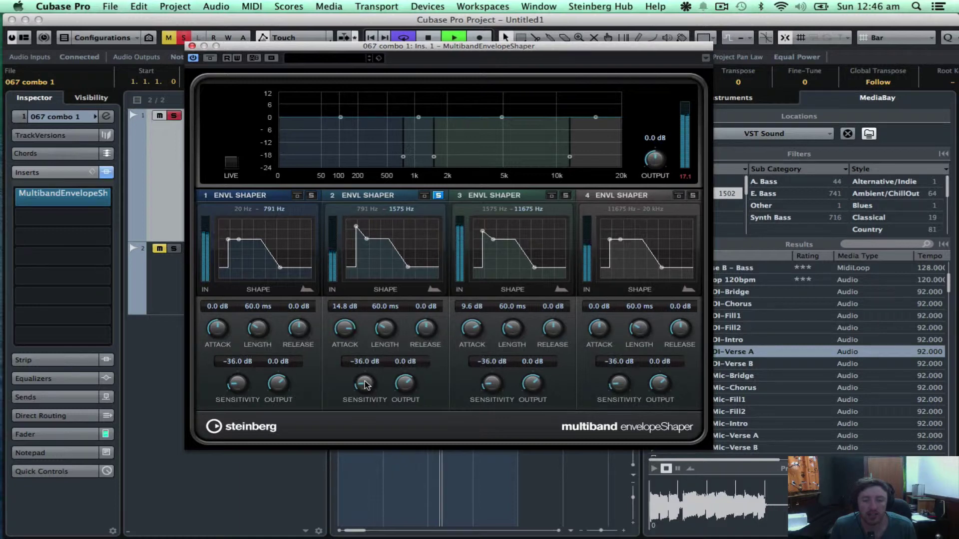
{"action": "left_click_drag", "start_coordinate": [368, 393], "coordinate": [349, 351]}
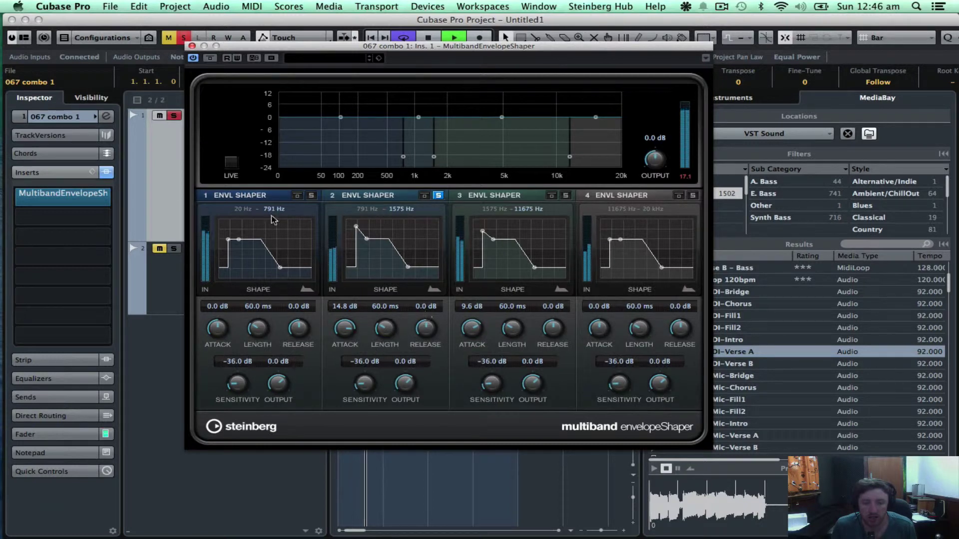
- Toggle the envelope shaper's bypass to compare the processed and dry drums
{"action": "left_click", "coordinate": [210, 58]}
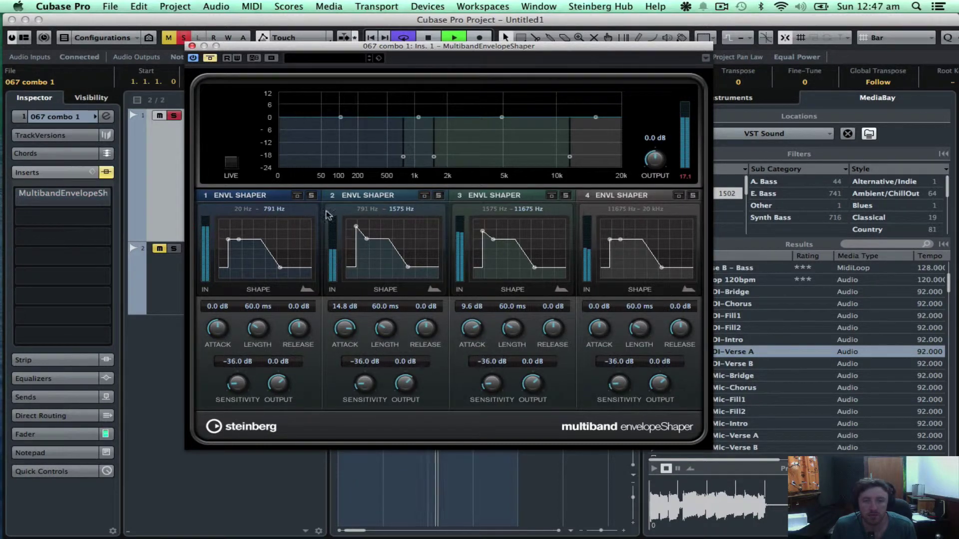
{"action": "left_click", "coordinate": [210, 58]}
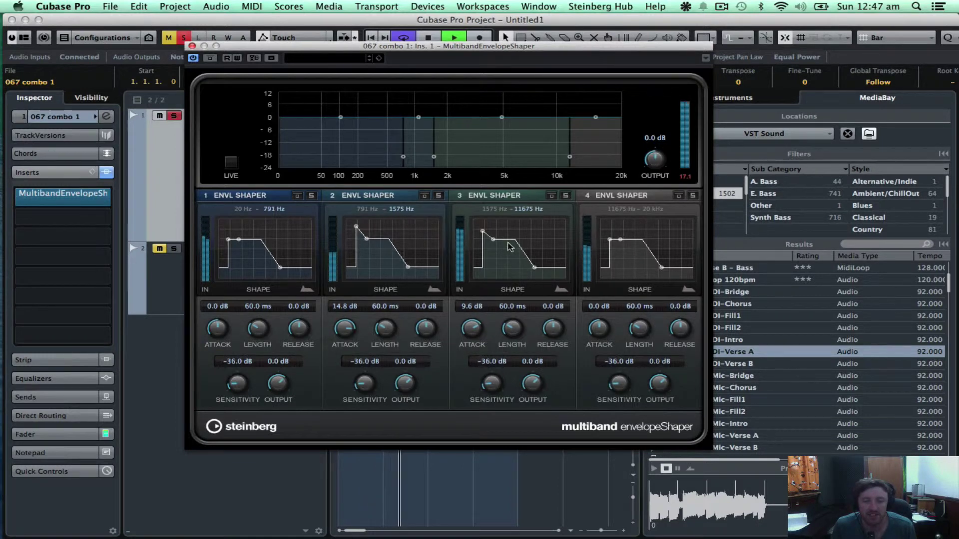
{"action": "left_click", "coordinate": [210, 58]}
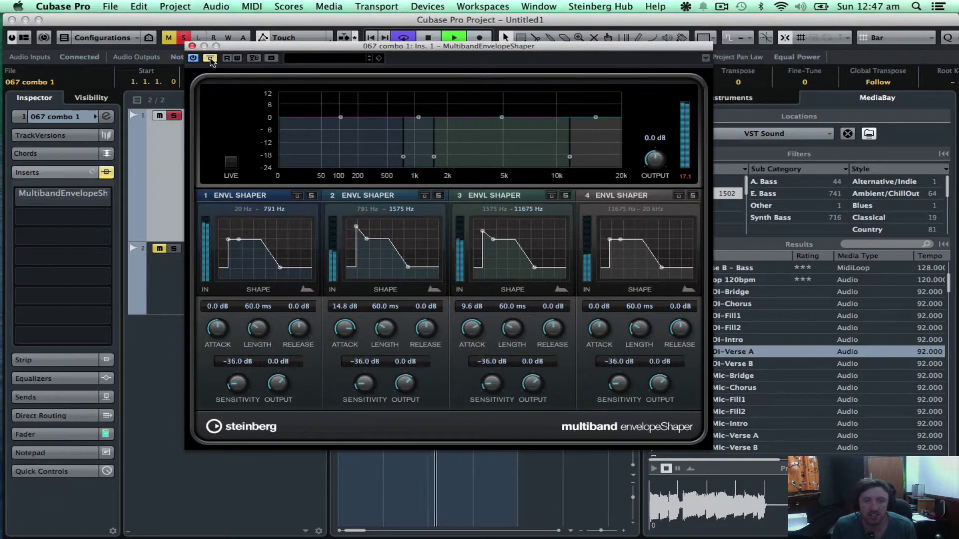
- Re-enable the shaper, then set band 1's release to -20 dB and sensitivity to -40 dB
{"action": "left_click", "coordinate": [210, 58]}
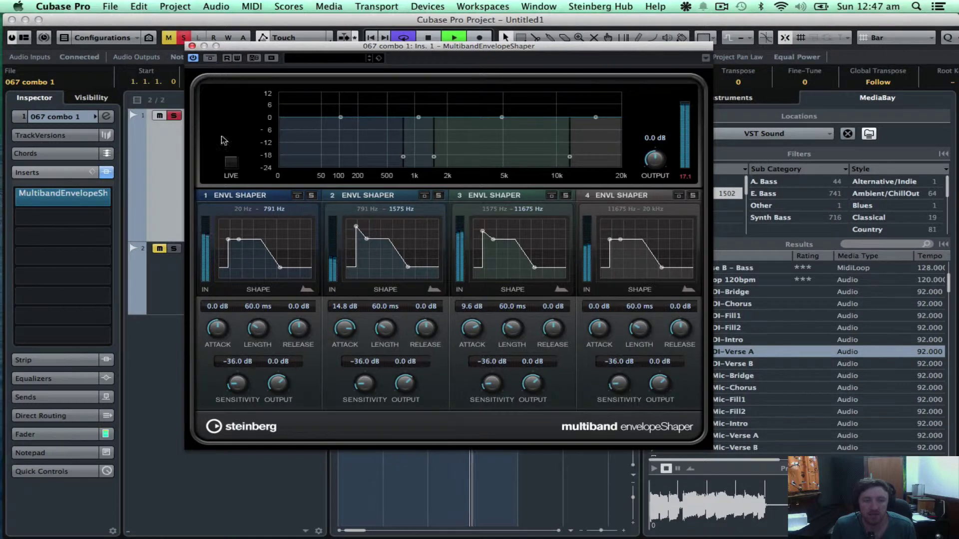
{"action": "left_click_drag", "start_coordinate": [286, 330], "coordinate": [290, 355]}
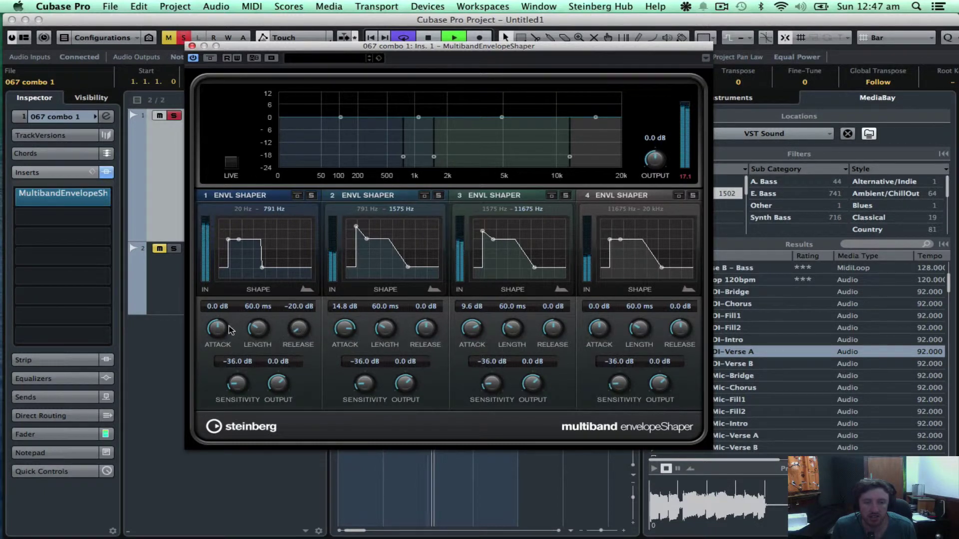
{"action": "left_click_drag", "start_coordinate": [235, 400], "coordinate": [248, 415]}
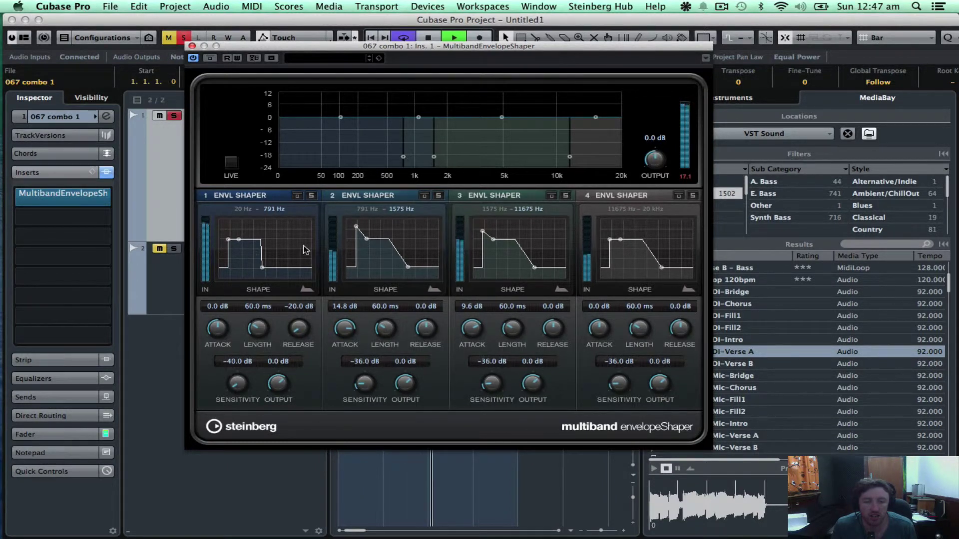
- Solo band 1 and cut its attack to about -15 dB, comparing against bypass
{"action": "left_click", "coordinate": [311, 196]}
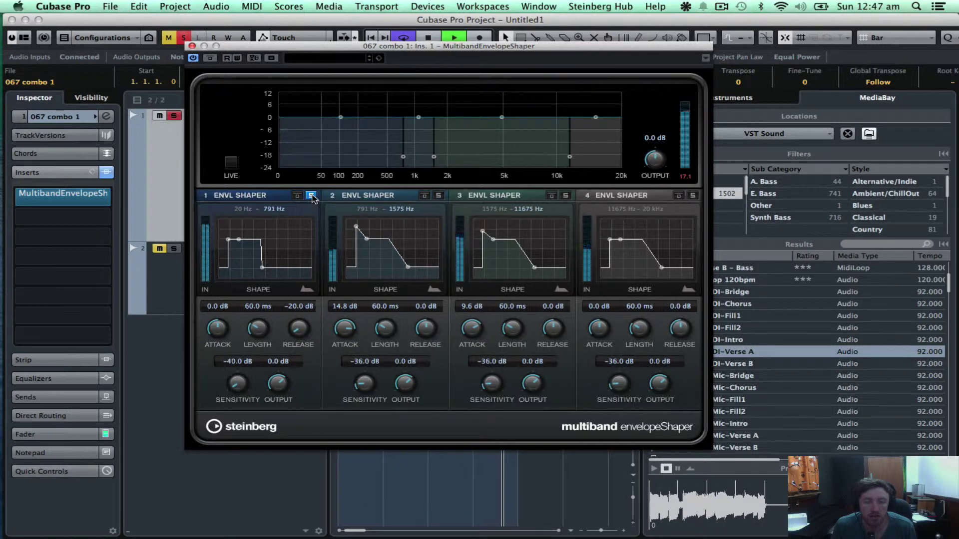
{"action": "left_click_drag", "start_coordinate": [222, 329], "coordinate": [245, 340]}
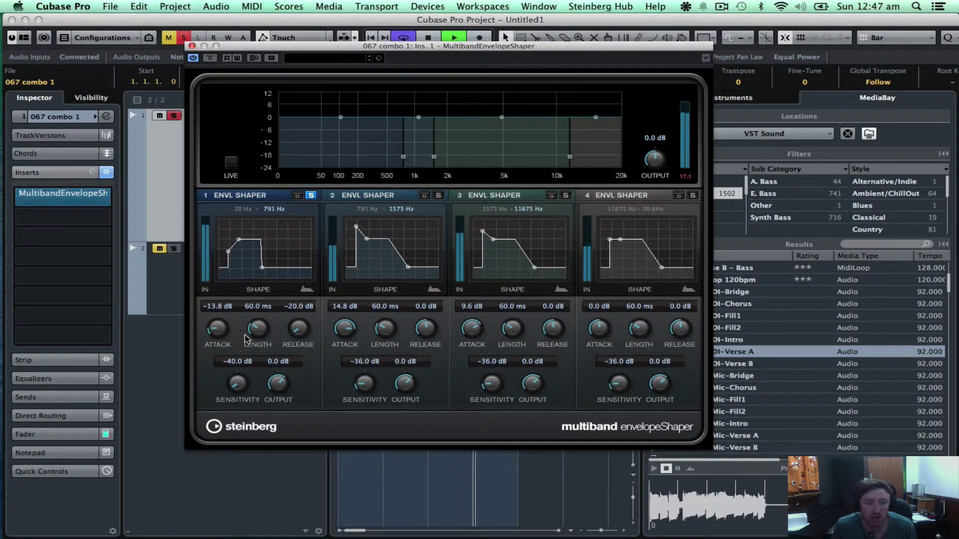
{"action": "left_click", "coordinate": [210, 58]}
{"action": "left_click", "coordinate": [210, 58]}
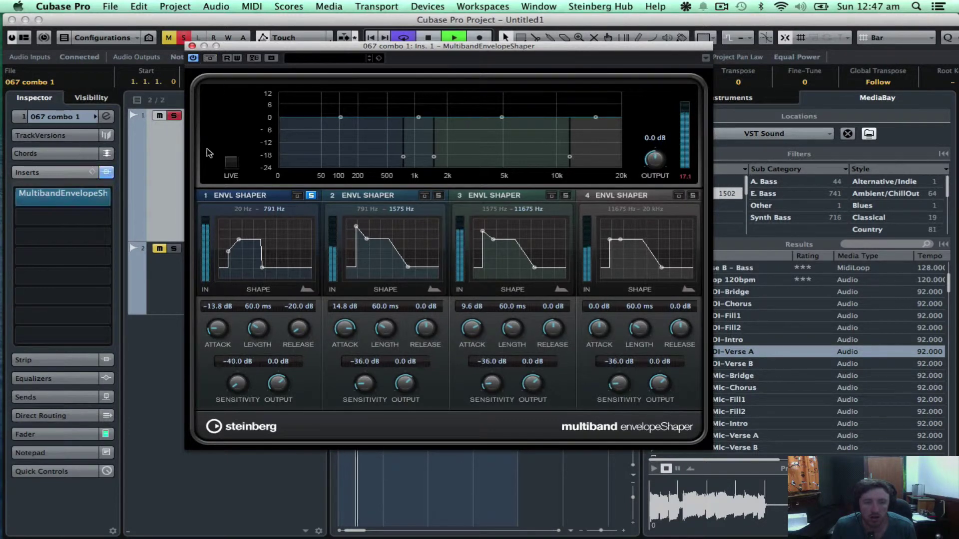
{"action": "left_click", "coordinate": [216, 329], "text": "super"}
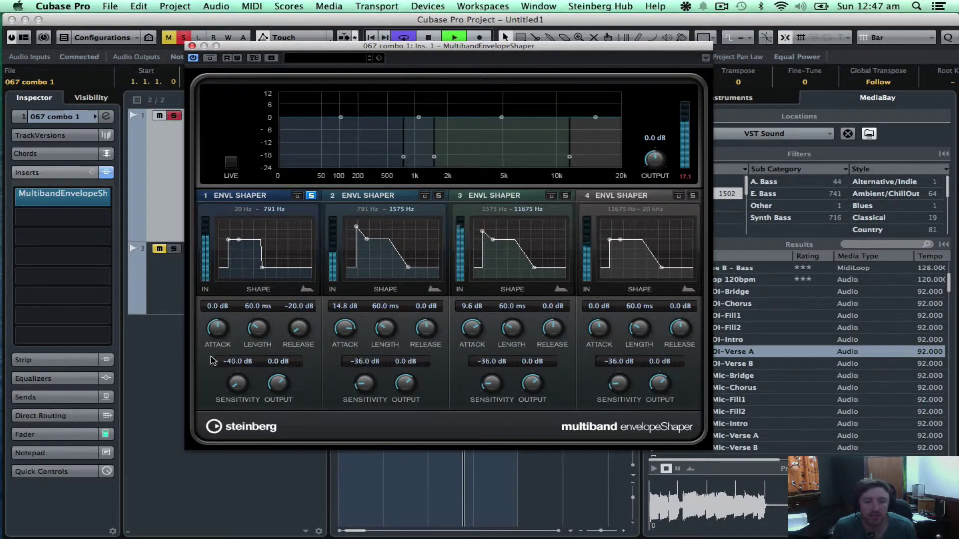
{"action": "left_click_drag", "start_coordinate": [218, 330], "coordinate": [223, 377]}
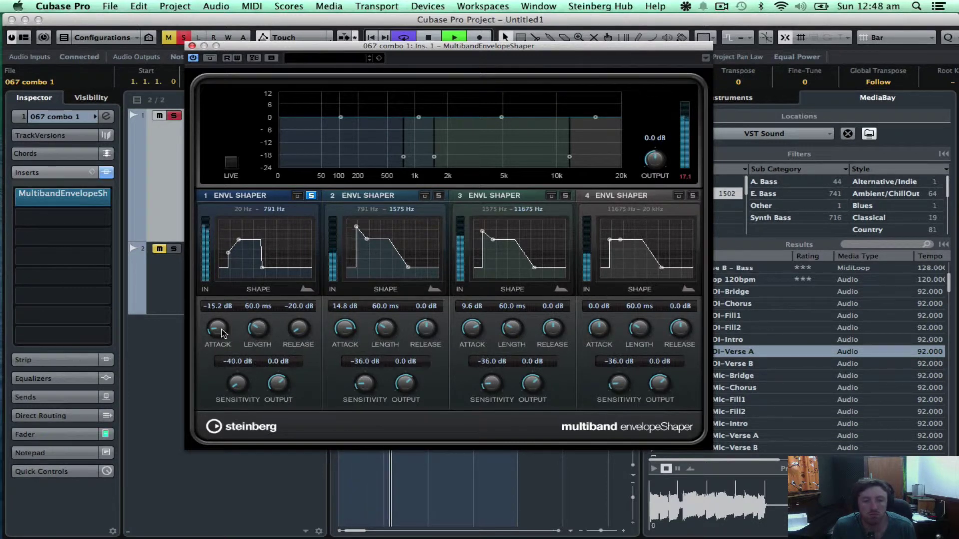
- Close the envelope shaper, stop playback, and solo the Alive-Bass-DI-Verse A track
{"action": "left_click", "coordinate": [192, 45]}
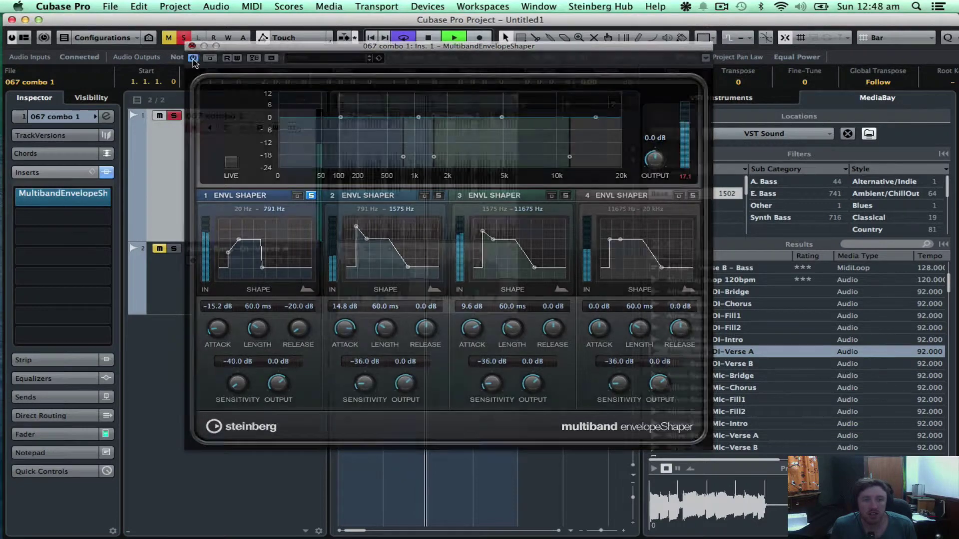
{"action": "key", "text": "space"}
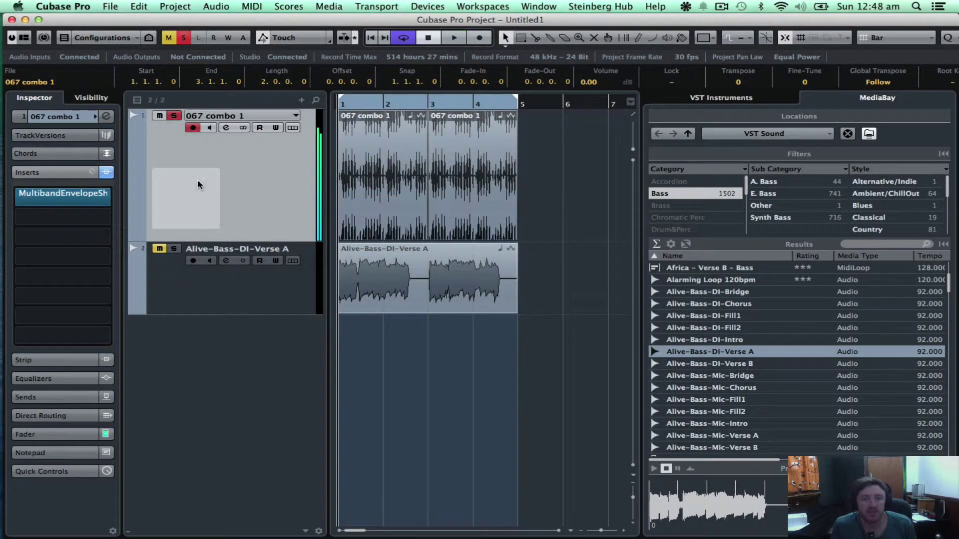
{"action": "left_click", "coordinate": [175, 248]}
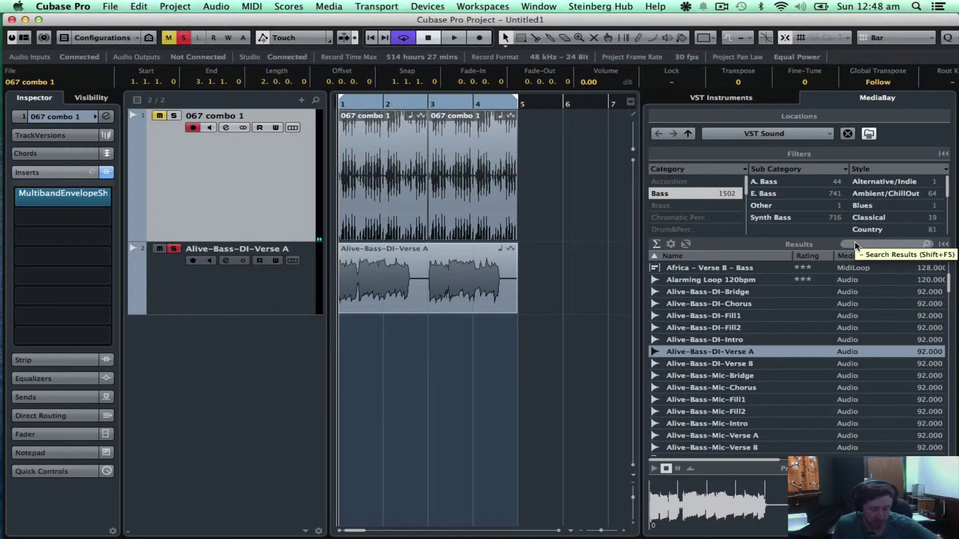
- Hide the MediaBay panel with F5
{"action": "key", "text": "F5"}
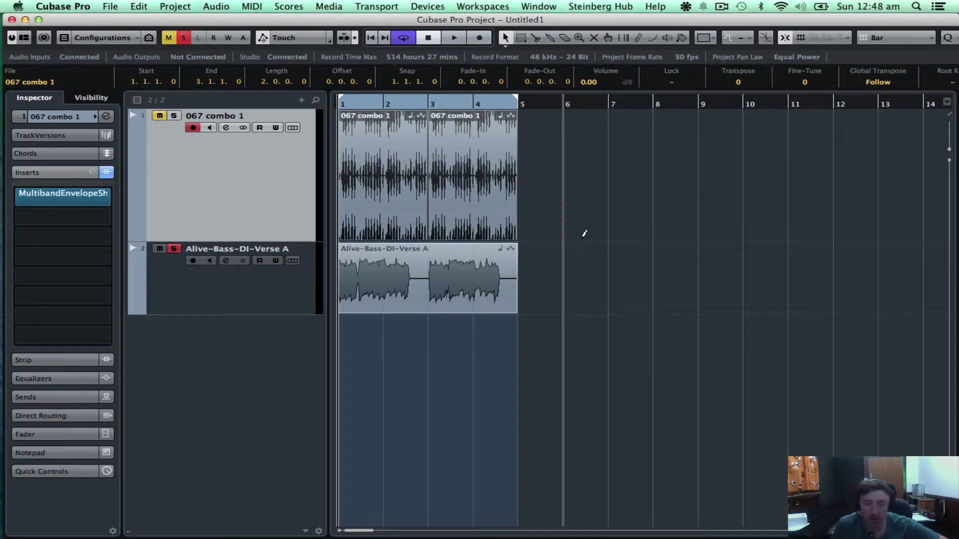
{"action": "key", "text": "F5"}
{"action": "key", "text": "F5"}
{"action": "key", "text": "F5"}
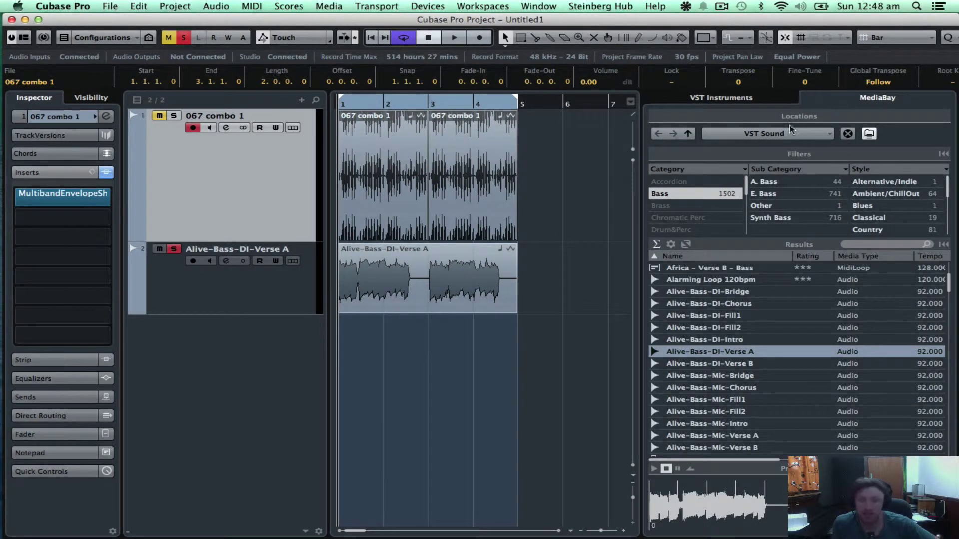
{"action": "key", "text": "F5"}
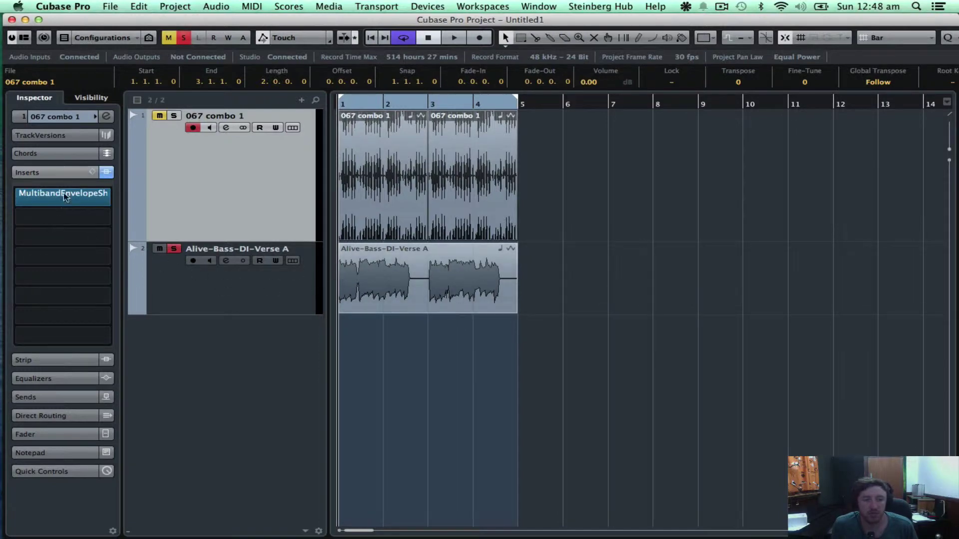
- Open the Alive-Bass-DI-Verse A track's MultibandEnvelopeShaper, start playback, and reset band 1's output to 0 dB
{"action": "left_click", "coordinate": [209, 295]}
{"action": "left_click", "coordinate": [62, 199]}
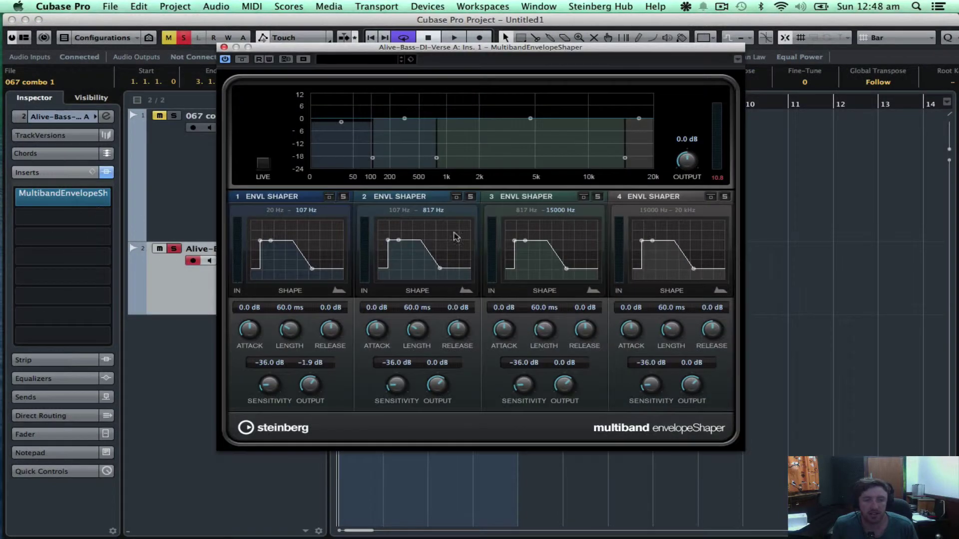
{"action": "left_click_drag", "start_coordinate": [347, 46], "coordinate": [339, 75]}
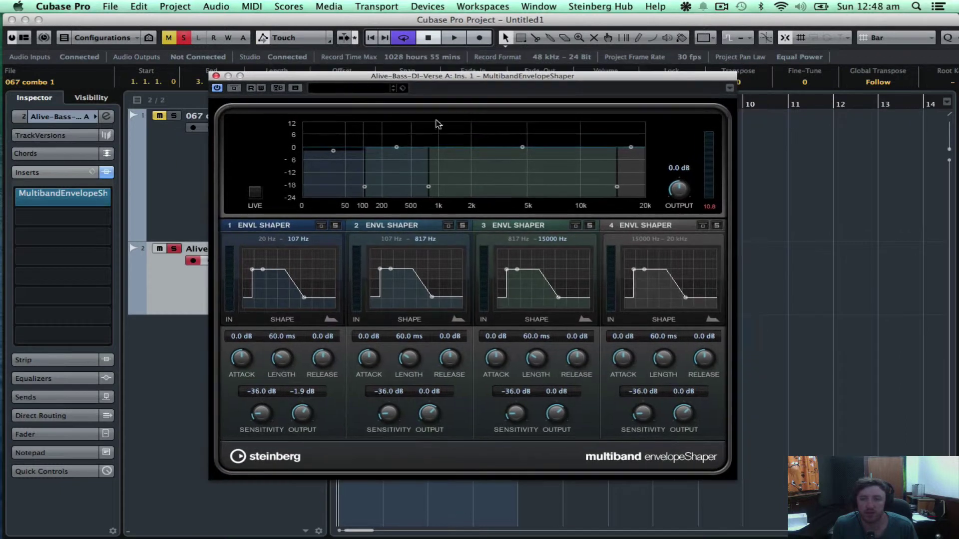
{"action": "key", "text": "space"}
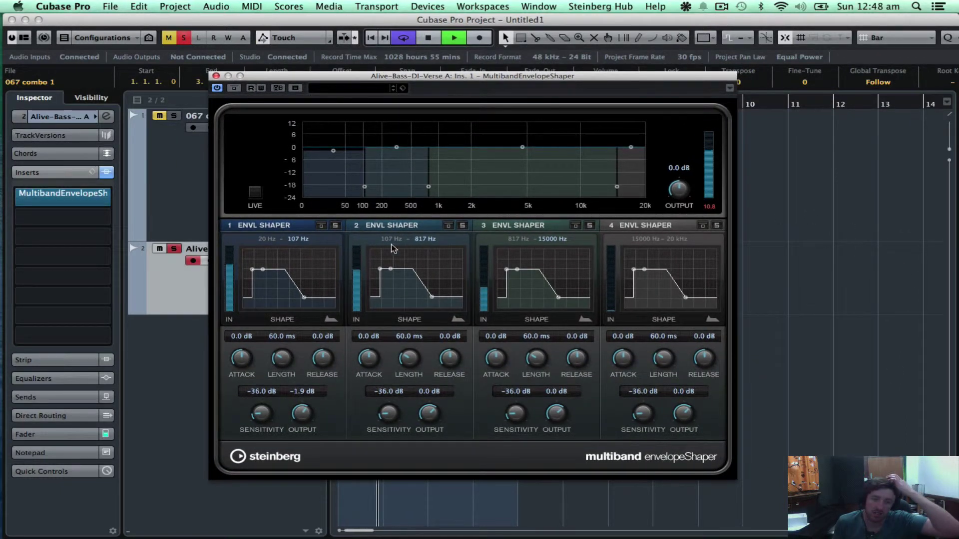
{"action": "left_click", "coordinate": [333, 152], "text": "super"}
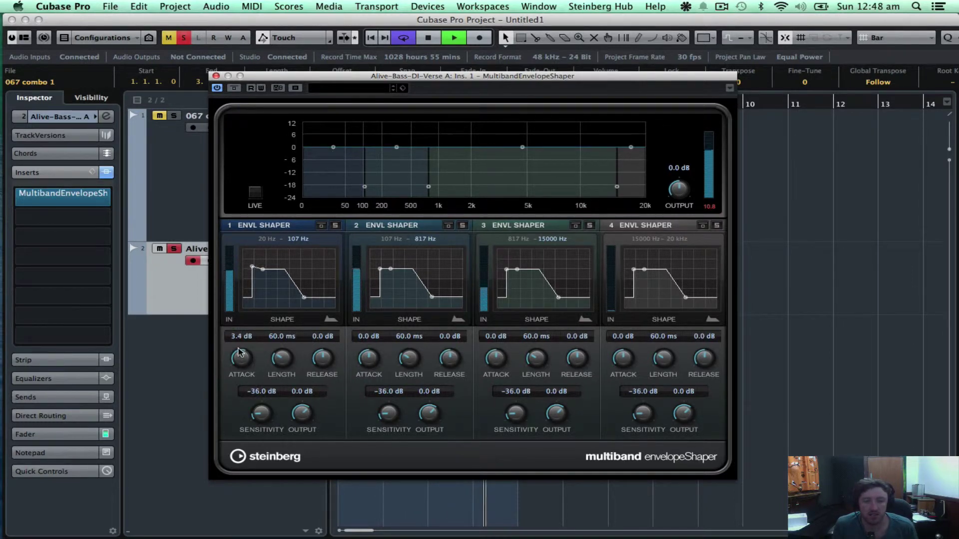
- Raise band 1's attack to 10 dB and band 2's attack to 11.4 dB
{"action": "left_click_drag", "start_coordinate": [242, 356], "coordinate": [239, 339]}
{"action": "left_click_drag", "start_coordinate": [370, 358], "coordinate": [364, 332]}
{"action": "left_click_drag", "start_coordinate": [242, 358], "coordinate": [241, 348]}
{"action": "left_click_drag", "start_coordinate": [369, 357], "coordinate": [368, 349]}
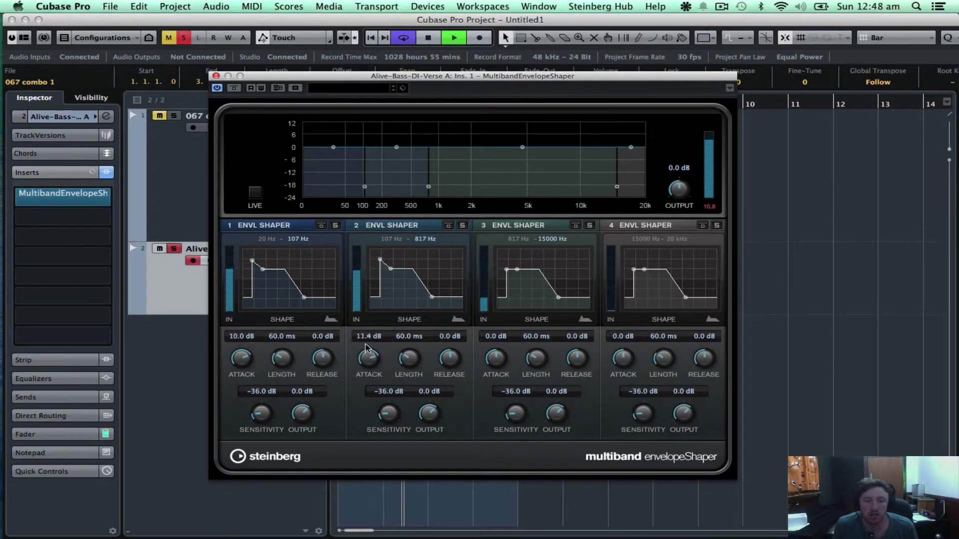
- Solo band 3 instead of band 2 and reset bands 1 and 2 attack to 0 dB
{"action": "left_click", "coordinate": [462, 225]}
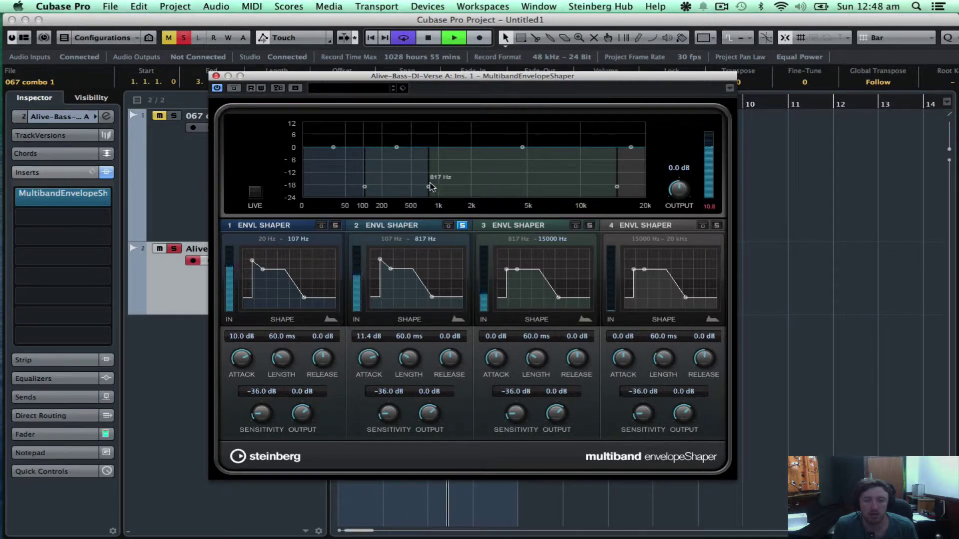
{"action": "left_click", "coordinate": [589, 225]}
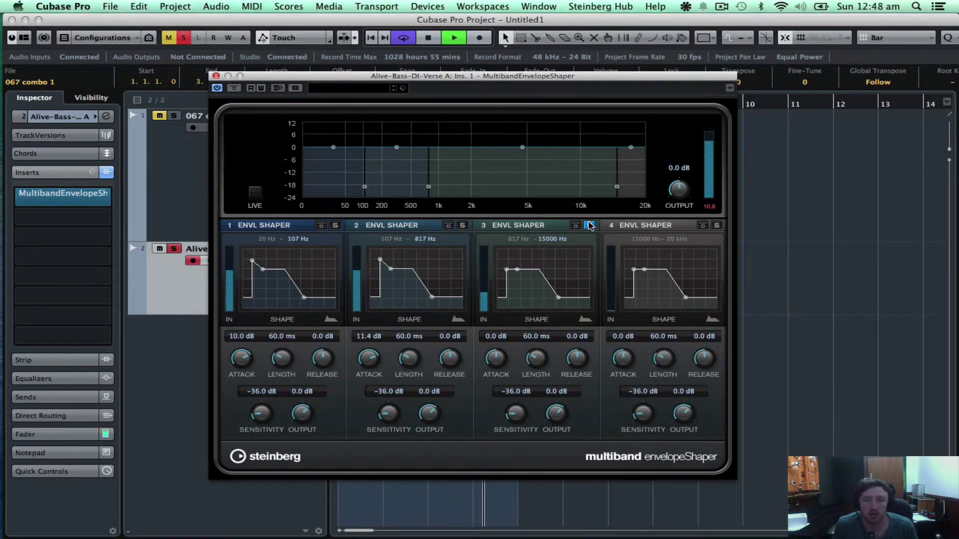
{"action": "left_click", "coordinate": [368, 359], "text": "ctrl"}
{"action": "left_click", "coordinate": [241, 358], "text": "ctrl"}
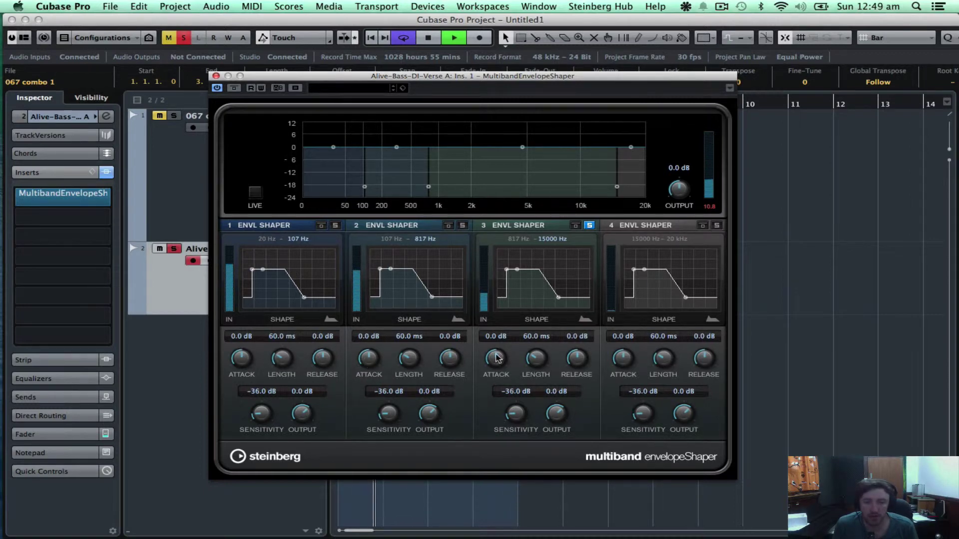
- Give band 3 17.8 dB attack, -40 dB sensitivity, and a 4898 Hz upper crossover
{"action": "left_click_drag", "start_coordinate": [496, 358], "coordinate": [501, 306]}
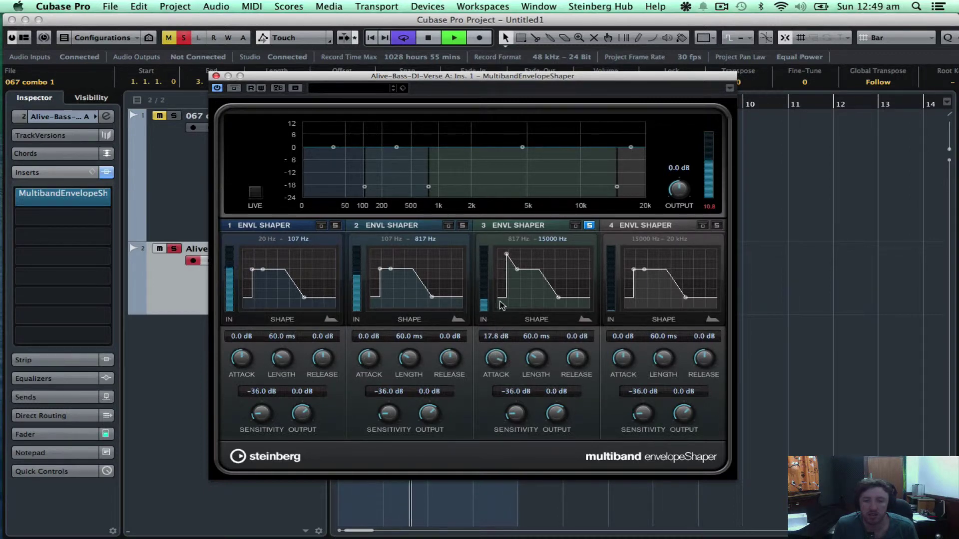
{"action": "left_click_drag", "start_coordinate": [520, 424], "coordinate": [521, 432]}
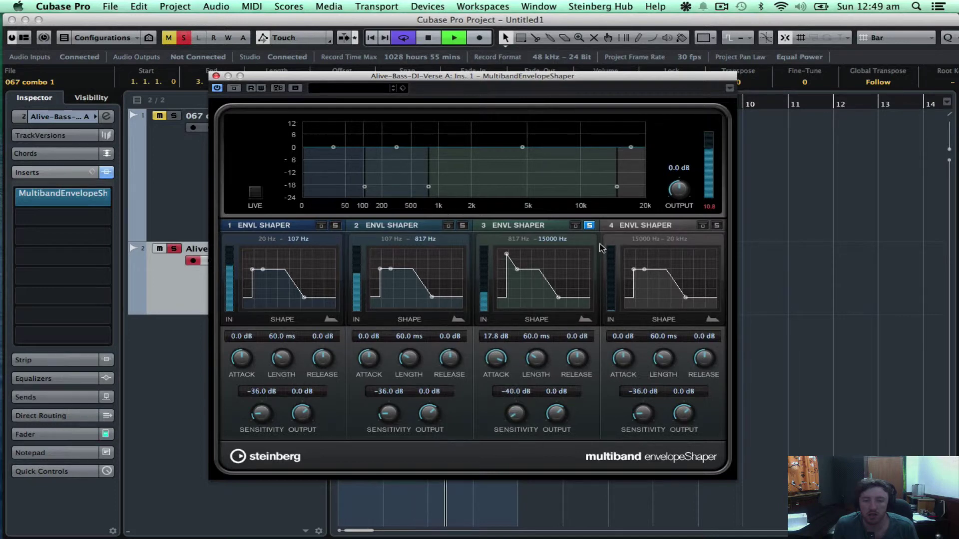
{"action": "left_click_drag", "start_coordinate": [618, 188], "coordinate": [525, 188]}
- Unsolo band 3 and A/B the bass with the effect bypassed, leaving it active
{"action": "left_click", "coordinate": [590, 225]}
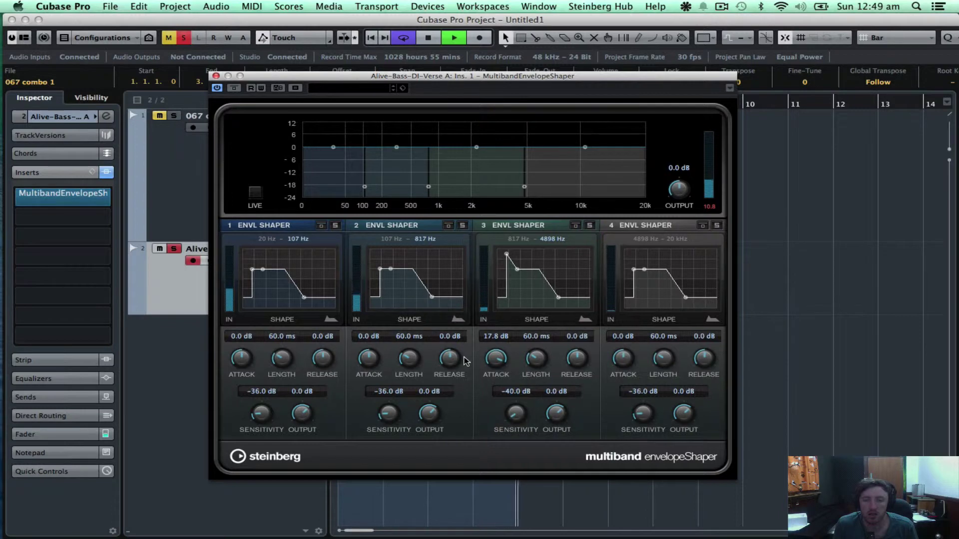
{"action": "left_click", "coordinate": [234, 88]}
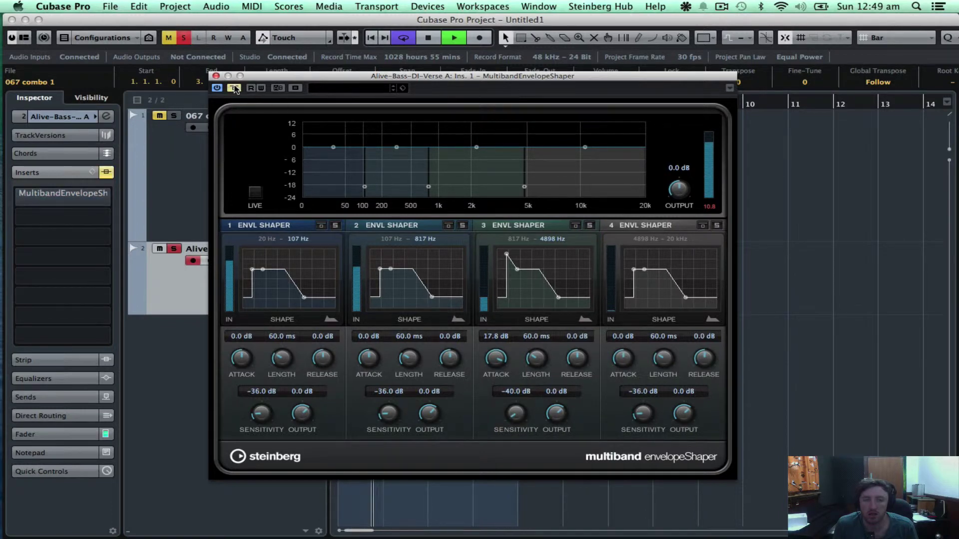
{"action": "left_click", "coordinate": [235, 88]}
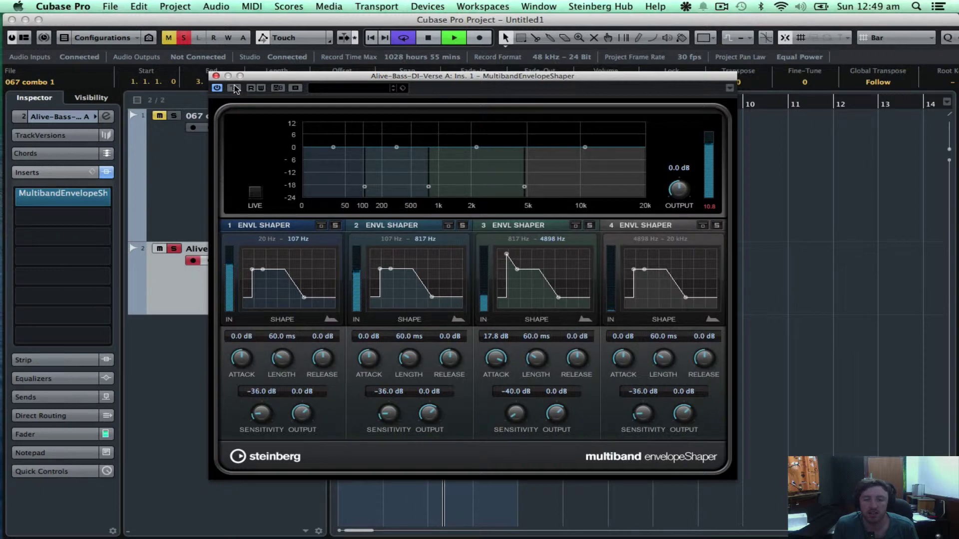
{"action": "left_click", "coordinate": [235, 88]}
{"action": "left_click", "coordinate": [235, 88]}
{"action": "left_click", "coordinate": [235, 88]}
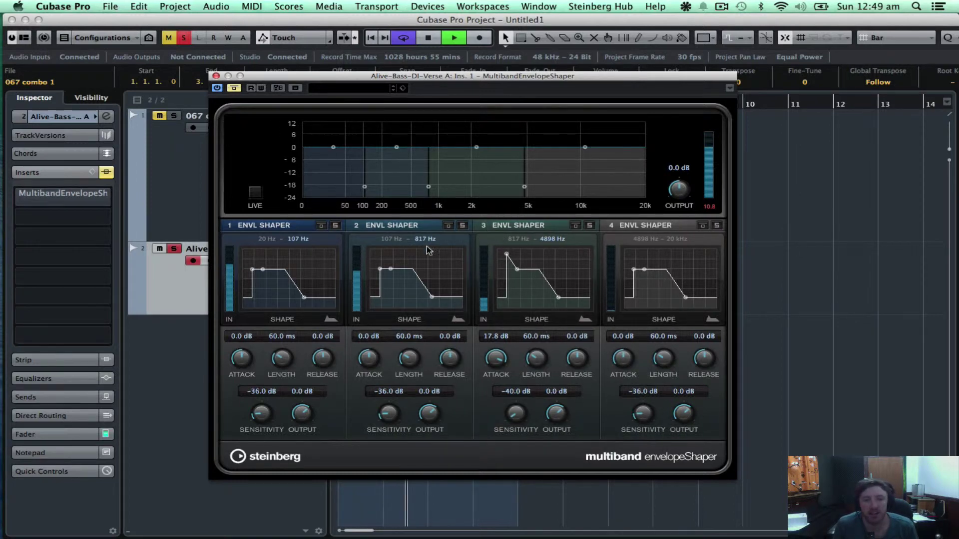
{"action": "left_click", "coordinate": [233, 88]}
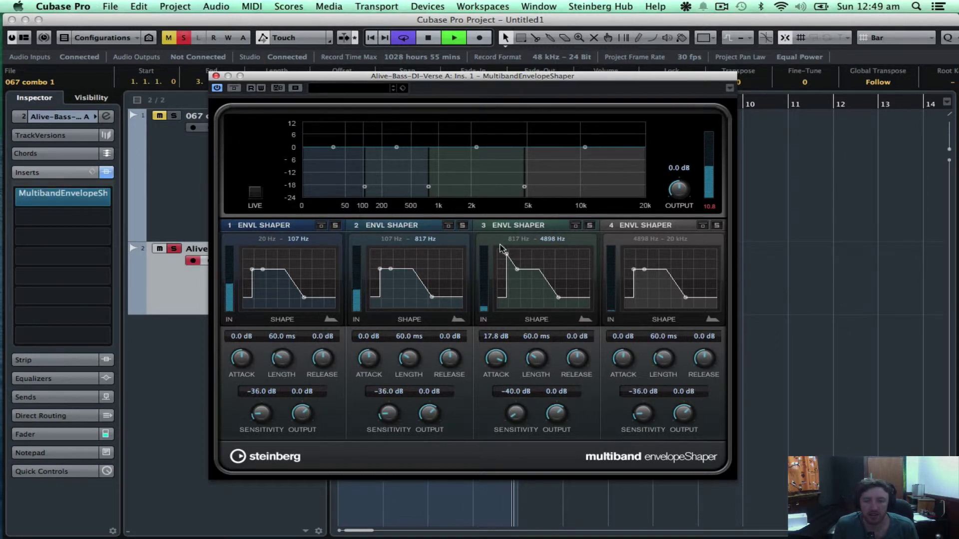
- Bring band 3's attack back to 0 dB, then restart playback
{"action": "left_click_drag", "start_coordinate": [496, 359], "coordinate": [492, 391]}
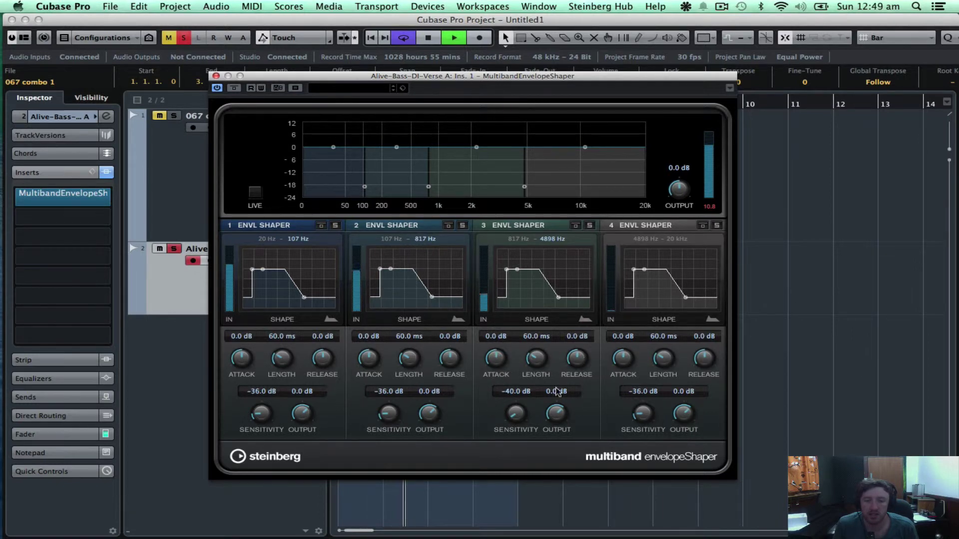
{"action": "key", "text": "space"}
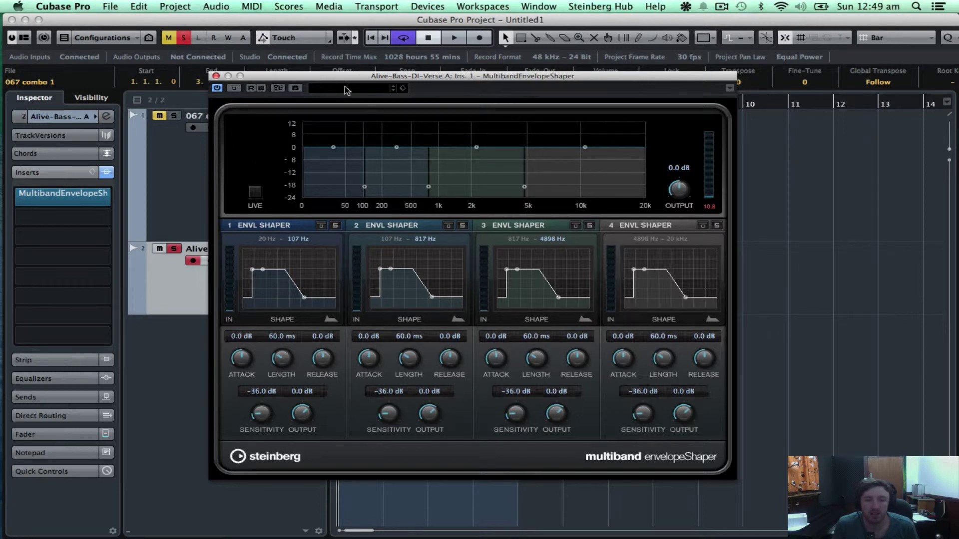
{"action": "key", "text": "space"}
- Cut the attack of bands 1–4 to -13.8, -13.8, -17.6 and -15.4 dB
{"action": "left_click_drag", "start_coordinate": [241, 358], "coordinate": [240, 385]}
{"action": "left_click_drag", "start_coordinate": [369, 358], "coordinate": [368, 377]}
{"action": "left_click_drag", "start_coordinate": [241, 367], "coordinate": [241, 384]}
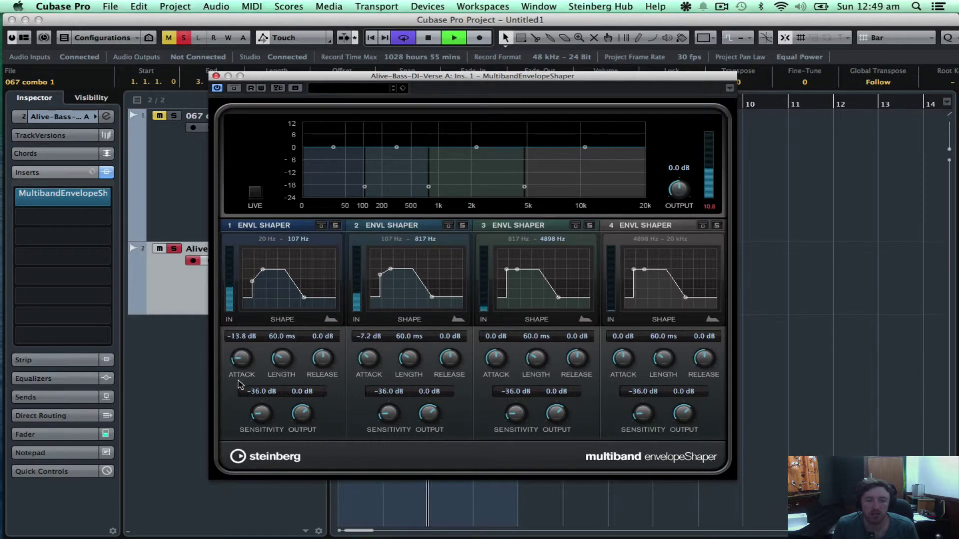
{"action": "left_click_drag", "start_coordinate": [368, 358], "coordinate": [368, 377]}
{"action": "left_click_drag", "start_coordinate": [494, 358], "coordinate": [480, 394]}
{"action": "left_click_drag", "start_coordinate": [629, 351], "coordinate": [620, 392]}
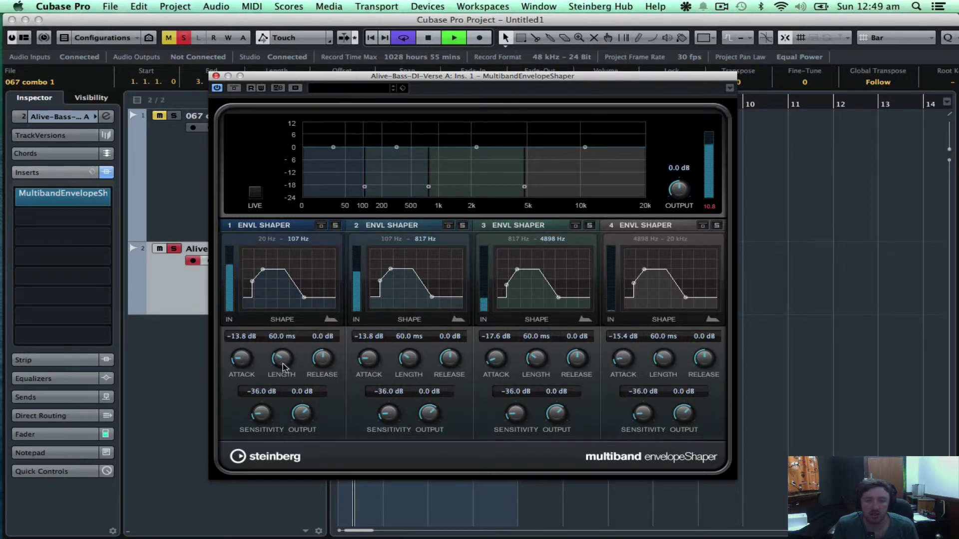
- Lengthen bands 1–3 to 116.6, 114.6 and 119.5 ms, and band 4 similarly
{"action": "left_click_drag", "start_coordinate": [281, 359], "coordinate": [278, 323]}
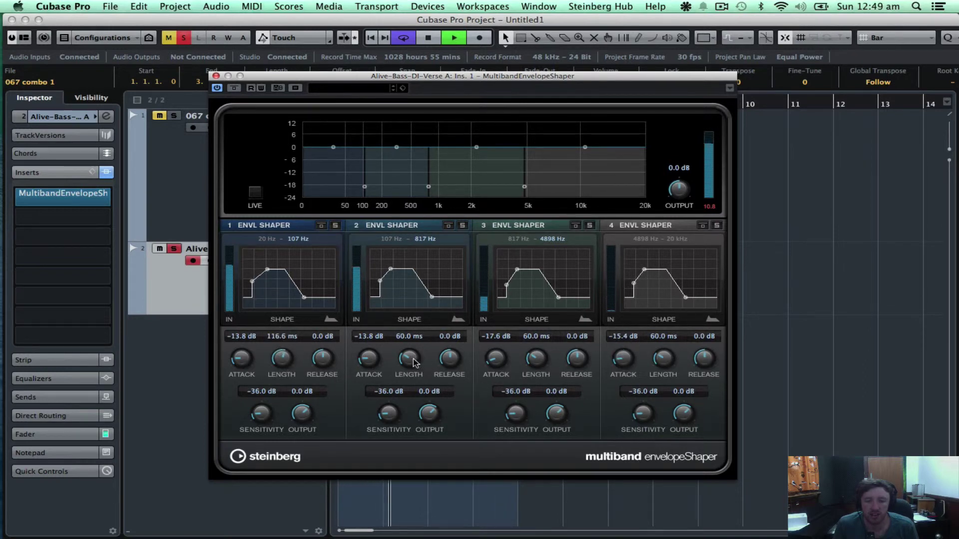
{"action": "left_click_drag", "start_coordinate": [397, 376], "coordinate": [403, 317]}
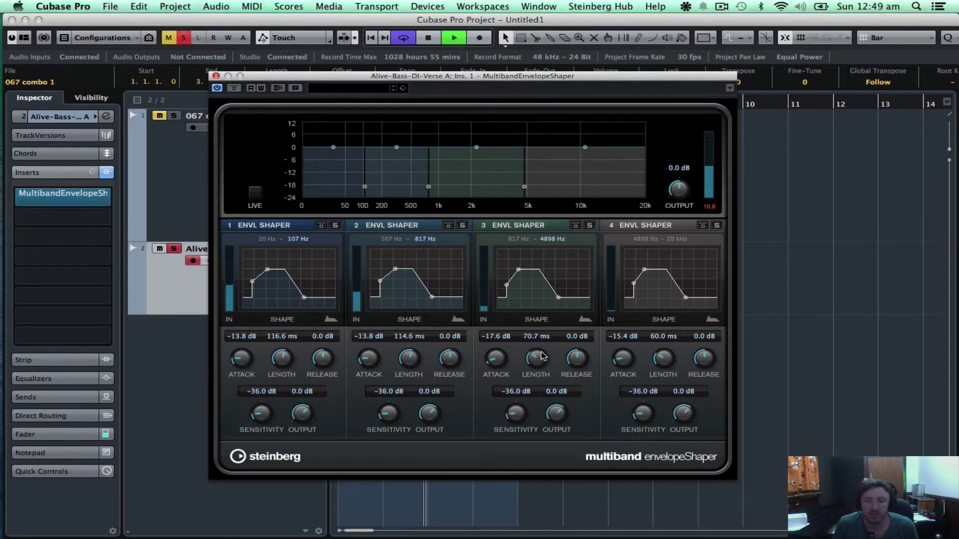
{"action": "left_click_drag", "start_coordinate": [537, 359], "coordinate": [542, 323]}
{"action": "left_click_drag", "start_coordinate": [667, 361], "coordinate": [659, 329]}
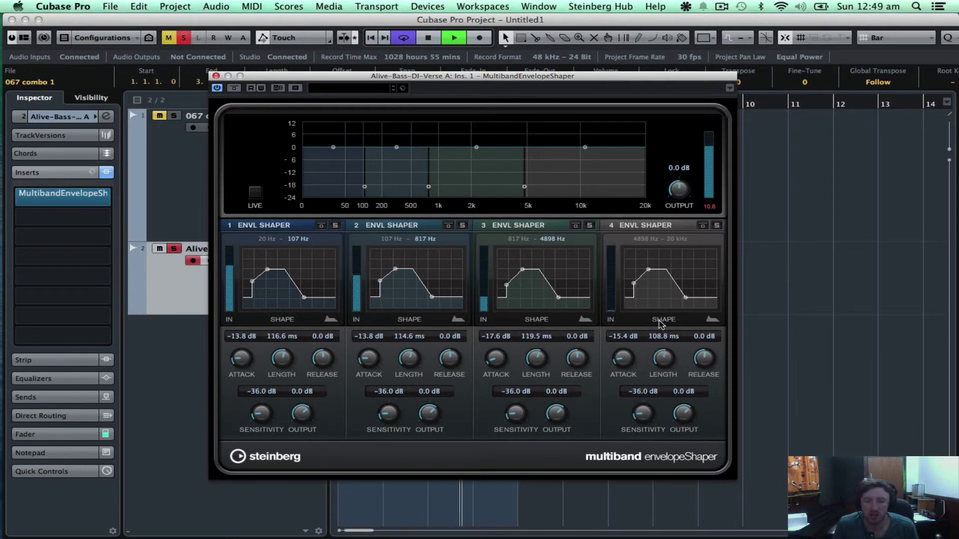
- A/B the shaped bass against the bypassed effect, leaving it active
{"action": "left_click", "coordinate": [234, 88]}
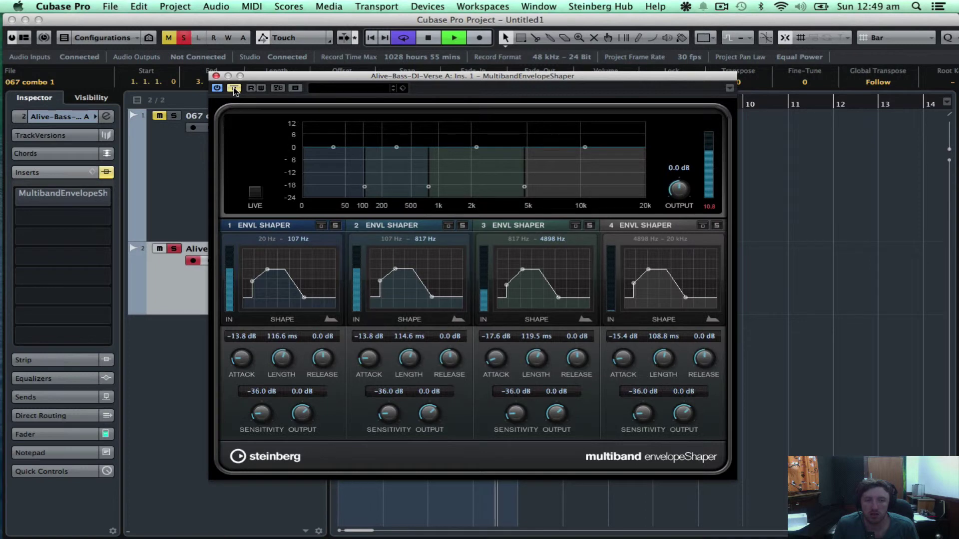
{"action": "left_click", "coordinate": [234, 88]}
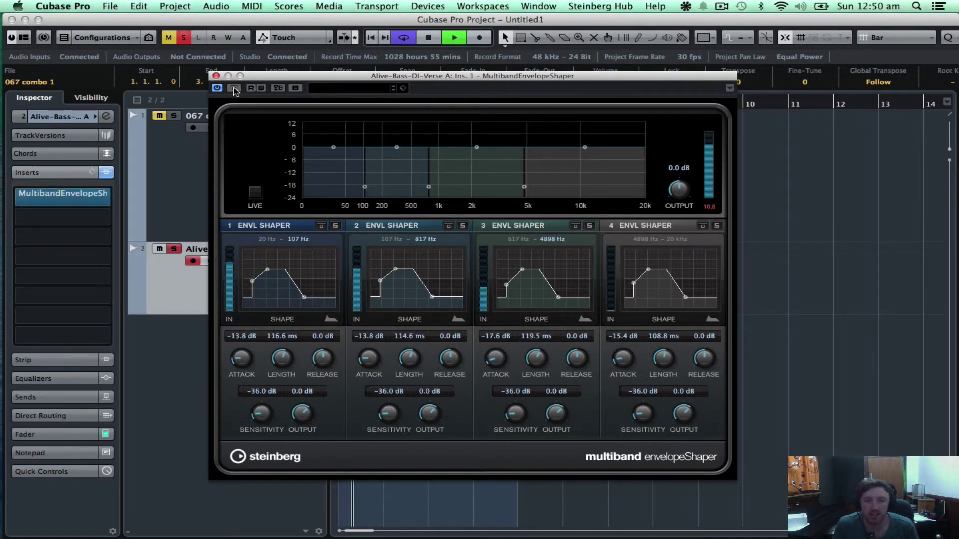
{"action": "left_click", "coordinate": [235, 89]}
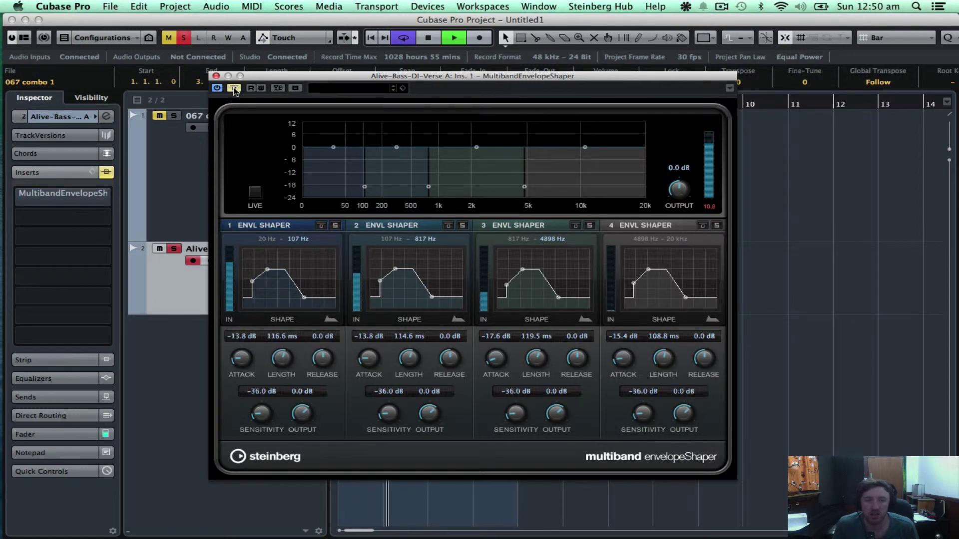
{"action": "left_click", "coordinate": [234, 89]}
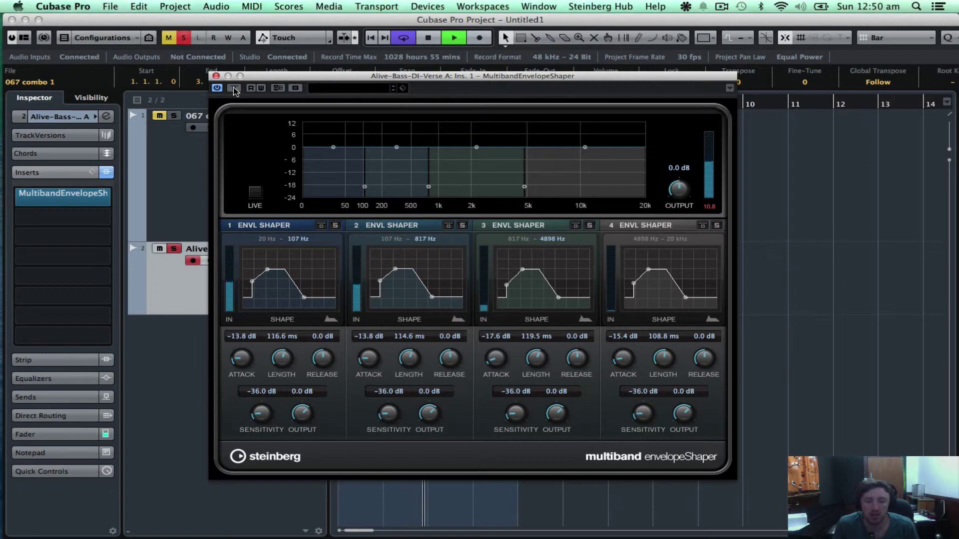
{"action": "left_click", "coordinate": [234, 89]}
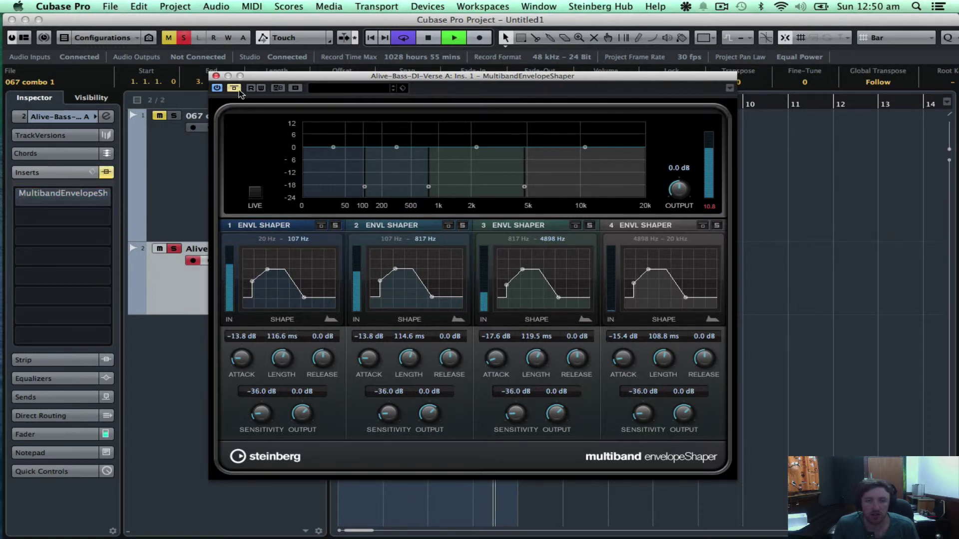
{"action": "left_click", "coordinate": [239, 91]}
- Lower band 1's output to -1.9 dB and stop playback
{"action": "left_click_drag", "start_coordinate": [301, 415], "coordinate": [303, 429]}
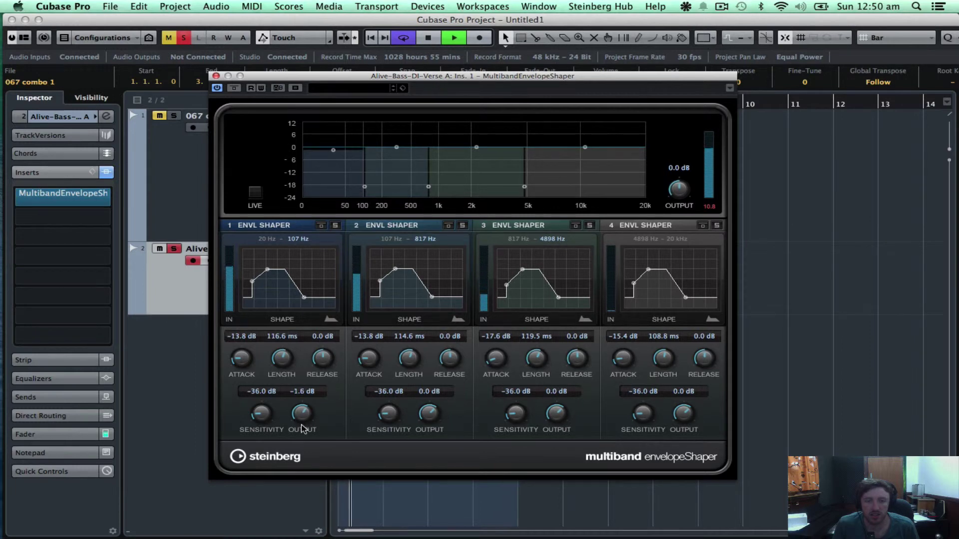
{"action": "left_click_drag", "start_coordinate": [333, 149], "coordinate": [333, 151]}
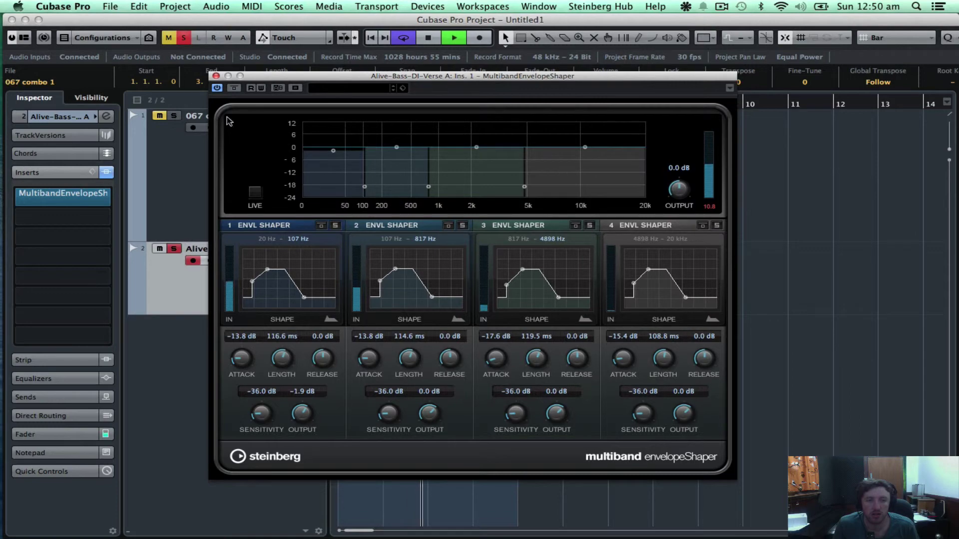
{"action": "key", "text": "space"}
- Close the MultibandEnvelopeShaper editor, reopen it from the bass track's Inserts slot, then close it again
{"action": "left_click", "coordinate": [216, 76]}
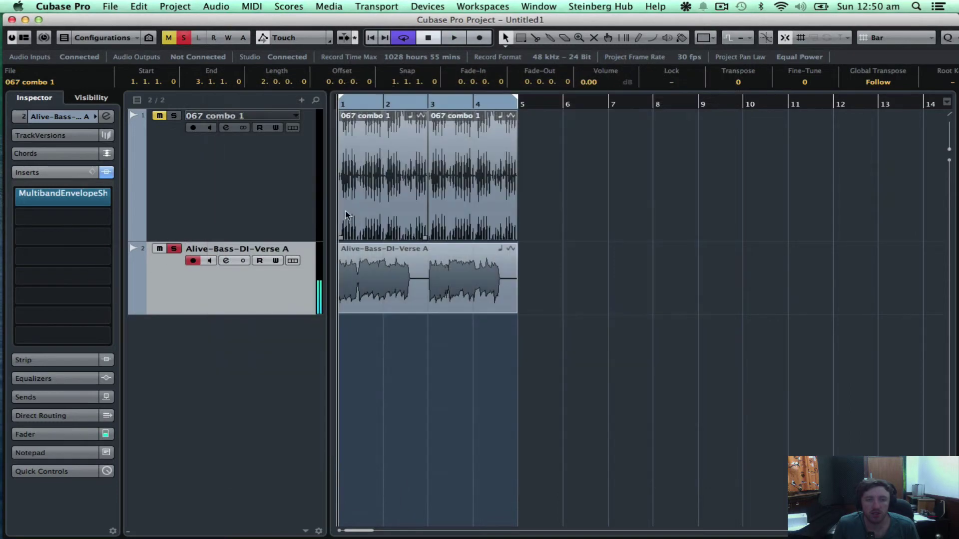
{"action": "left_click", "coordinate": [83, 200]}
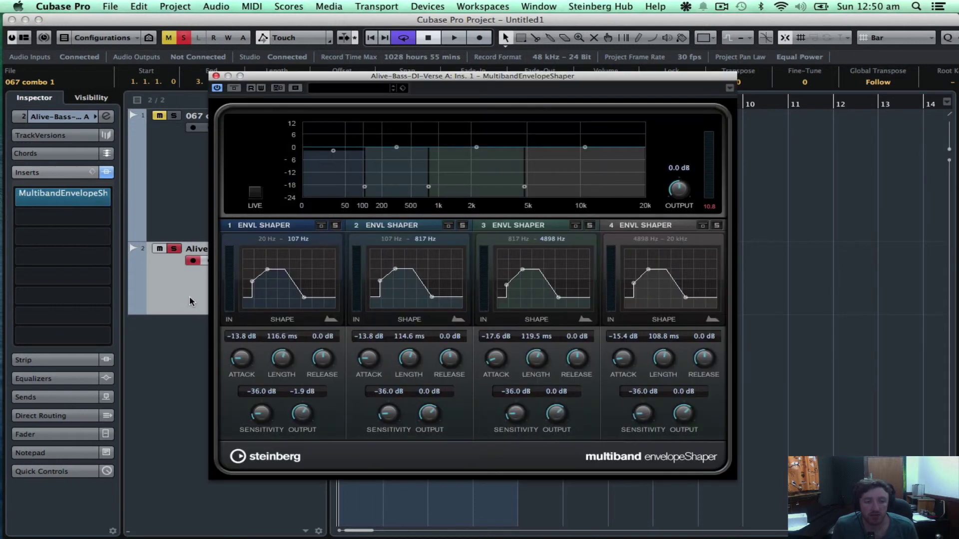
{"action": "left_click", "coordinate": [216, 76]}
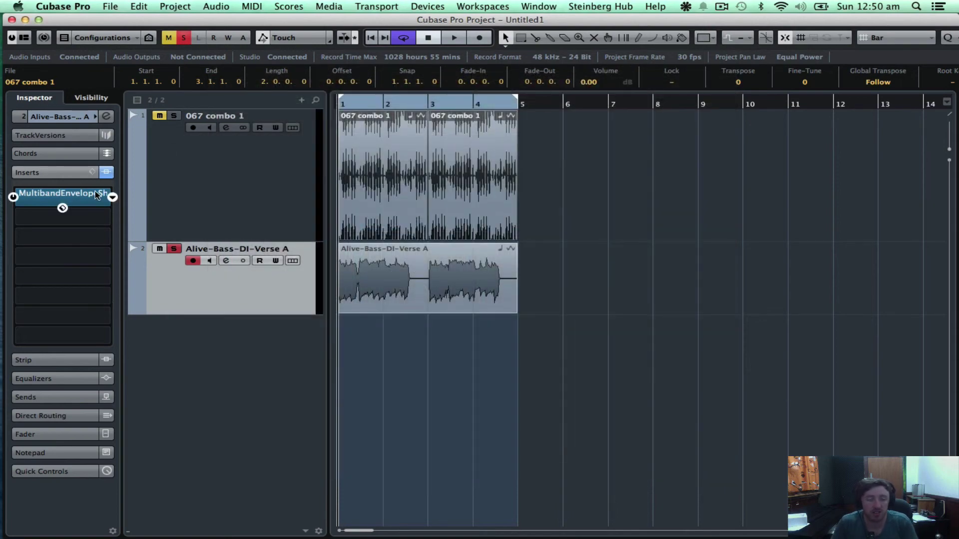